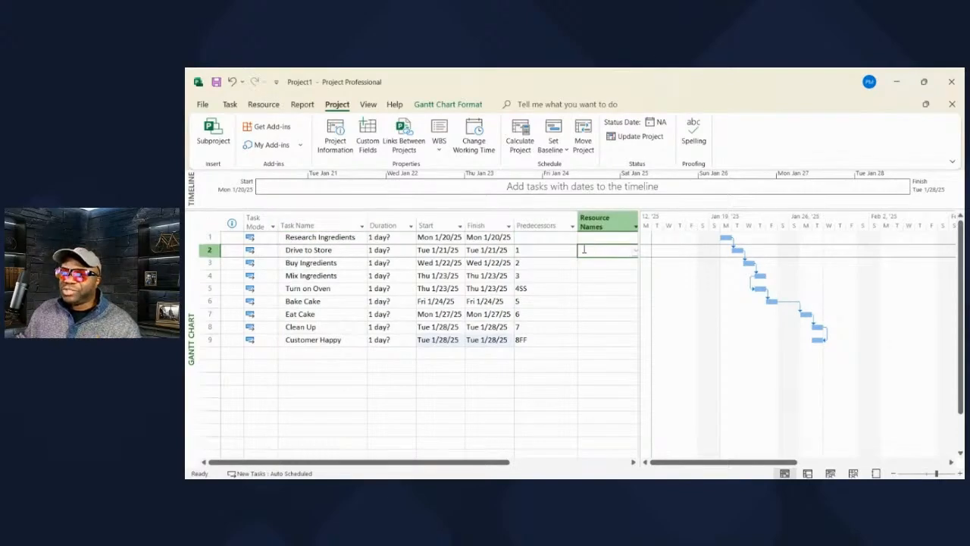
Set the durations of Research Ingredients to 3 days, Drive to Store to 1 day and Buy Ingredients to 1 day
{"action": "left_click", "coordinate": [402, 238]}
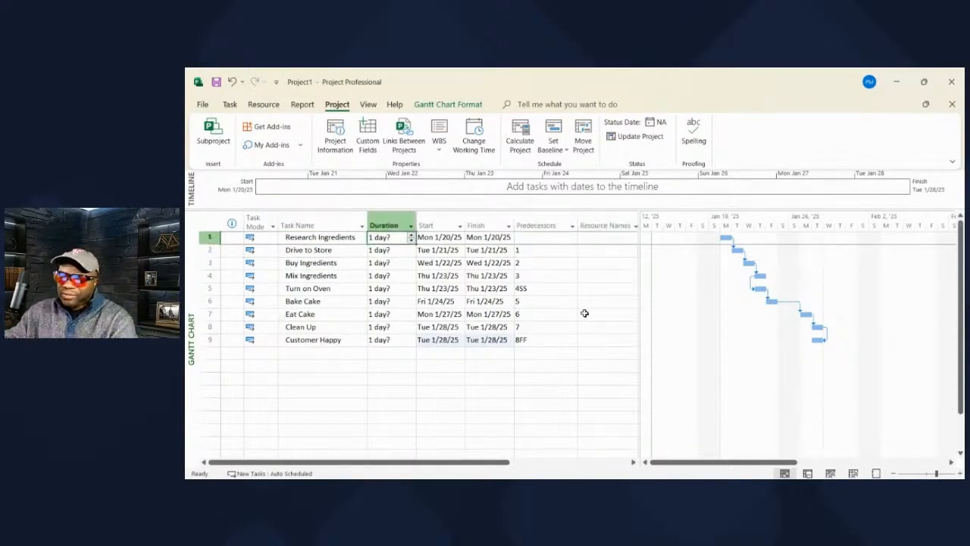
{"action": "type", "text": "1"}
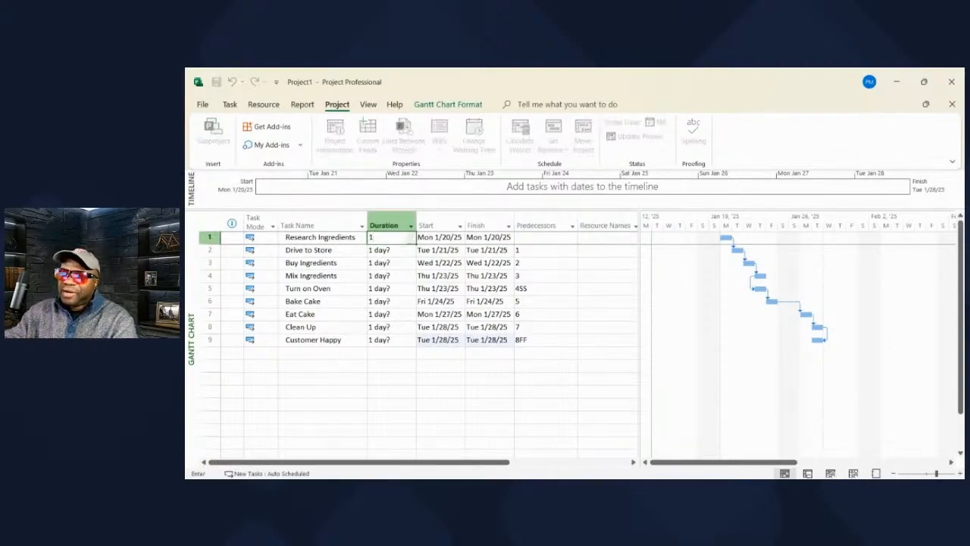
{"action": "key", "text": "BackSpace"}
{"action": "type", "text": "3"}
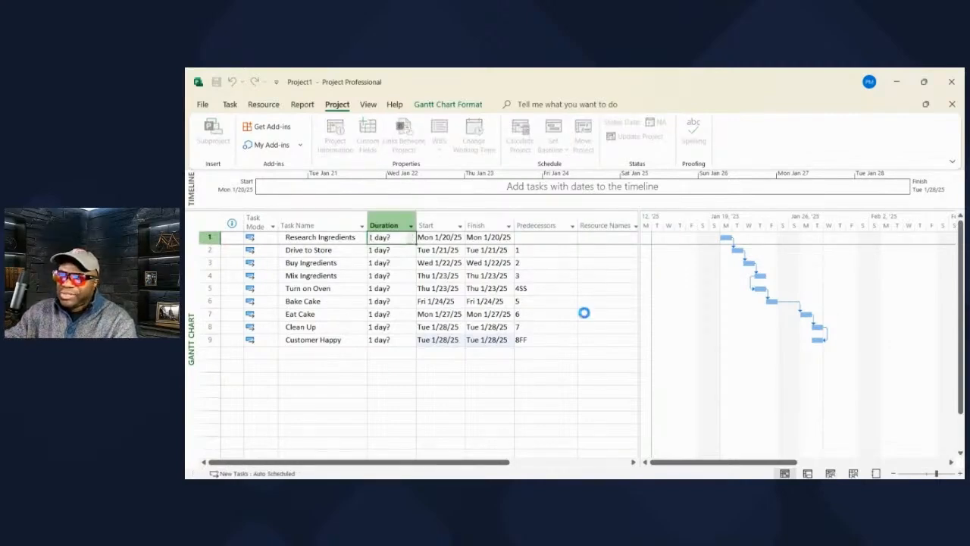
{"action": "key", "text": "Return"}
{"action": "type", "text": "1"}
{"action": "key", "text": "Return"}
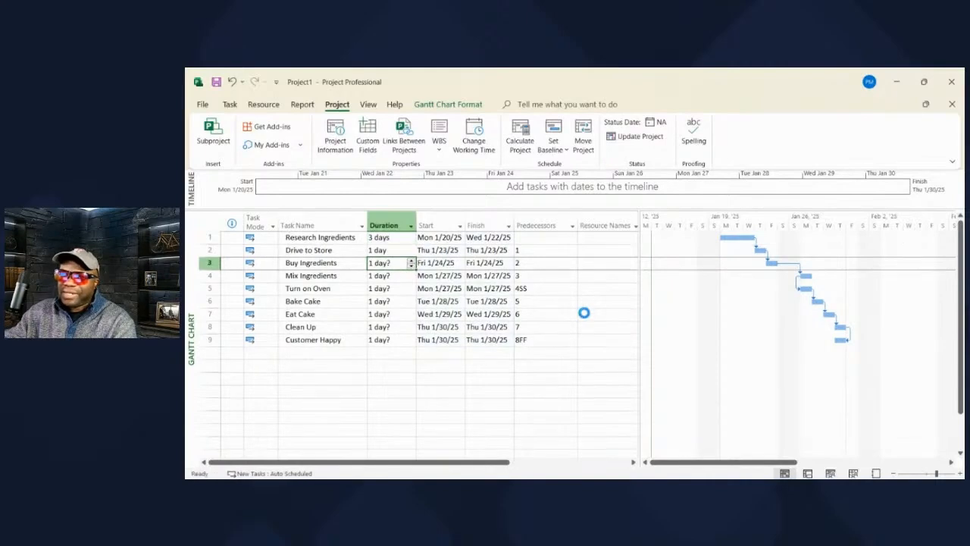
{"action": "type", "text": "1"}
{"action": "key", "text": "Return"}
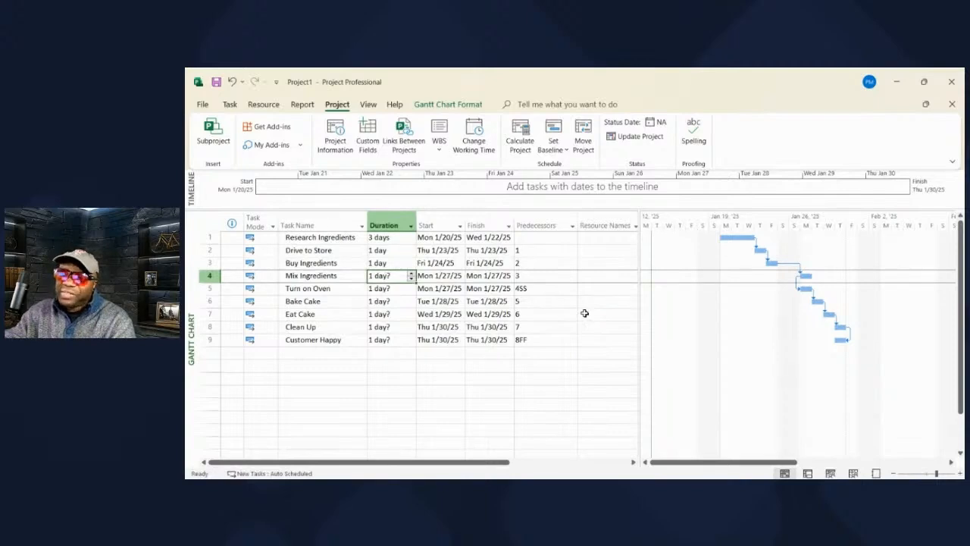
Set the durations of Mix Ingredients, Turn on Oven and Eat Cake to 1 day each, and Bake Cake to 2 days
{"action": "type", "text": "1"}
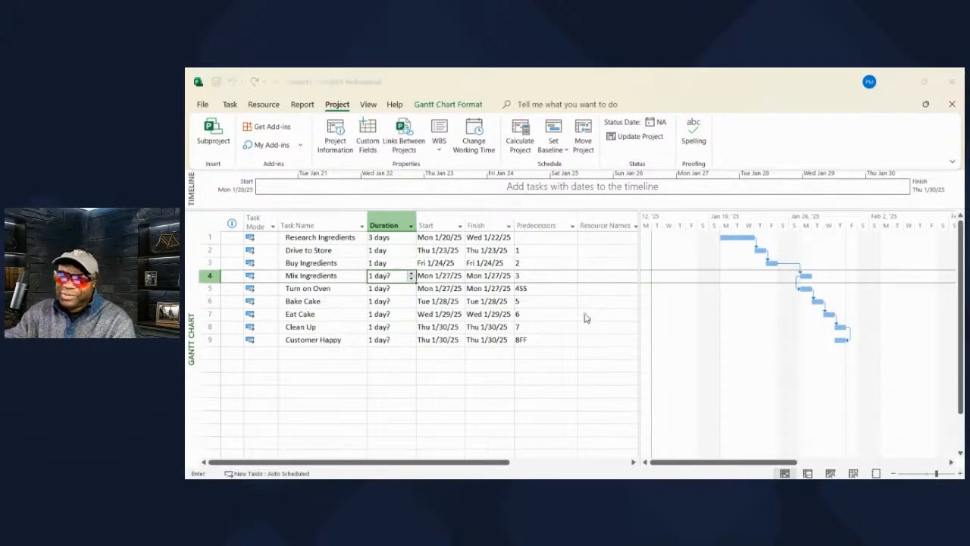
{"action": "key", "text": "Return"}
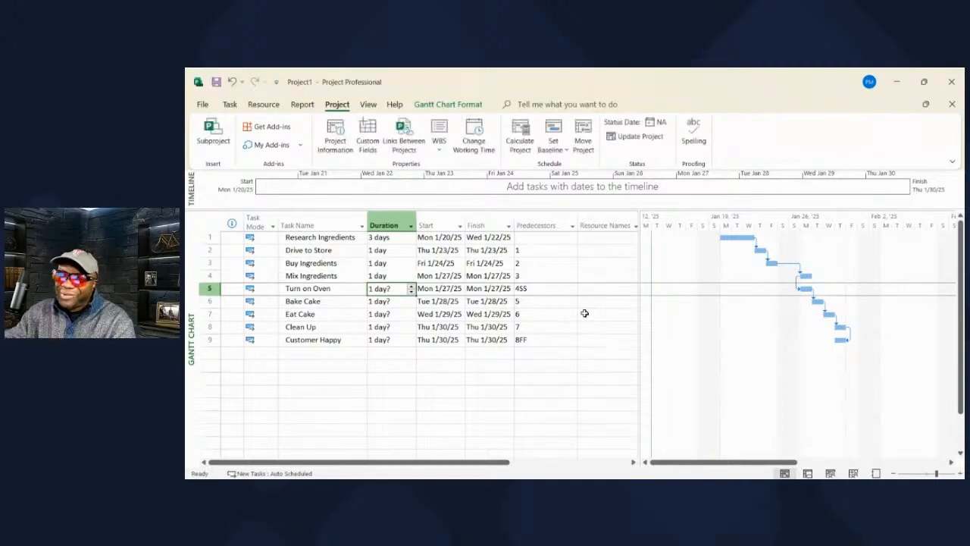
{"action": "type", "text": "1"}
{"action": "key", "text": "Return"}
{"action": "type", "text": "2"}
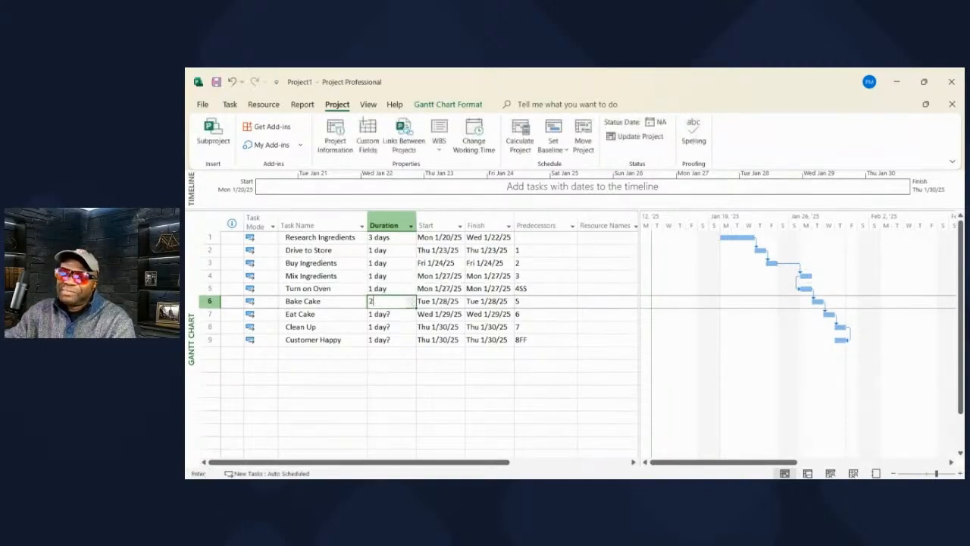
{"action": "key", "text": "Return"}
{"action": "type", "text": "1"}
{"action": "key", "text": "Return"}
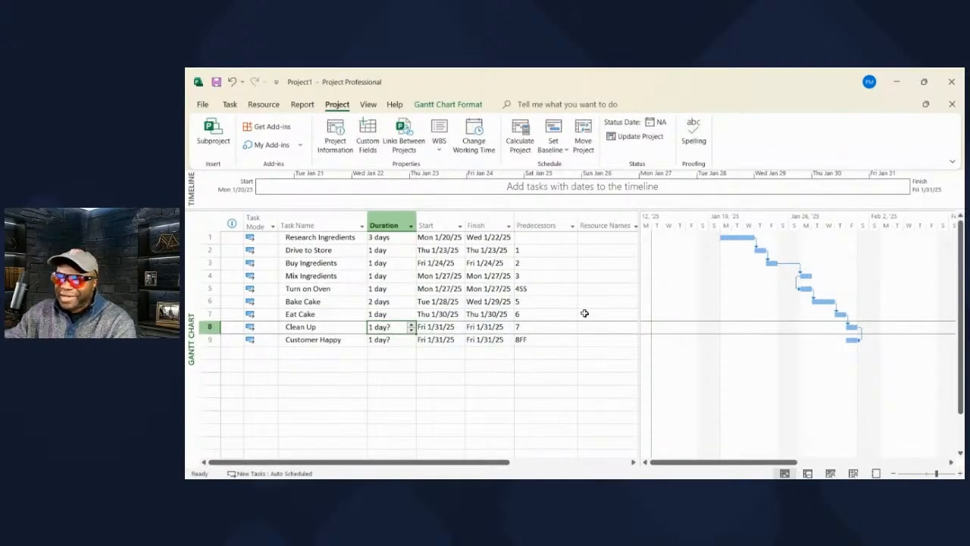
Set the Clean Up duration to 3 days and make Customer Happy a milestone with a duration of 0 days
{"action": "type", "text": "3"}
{"action": "key", "text": "Return"}
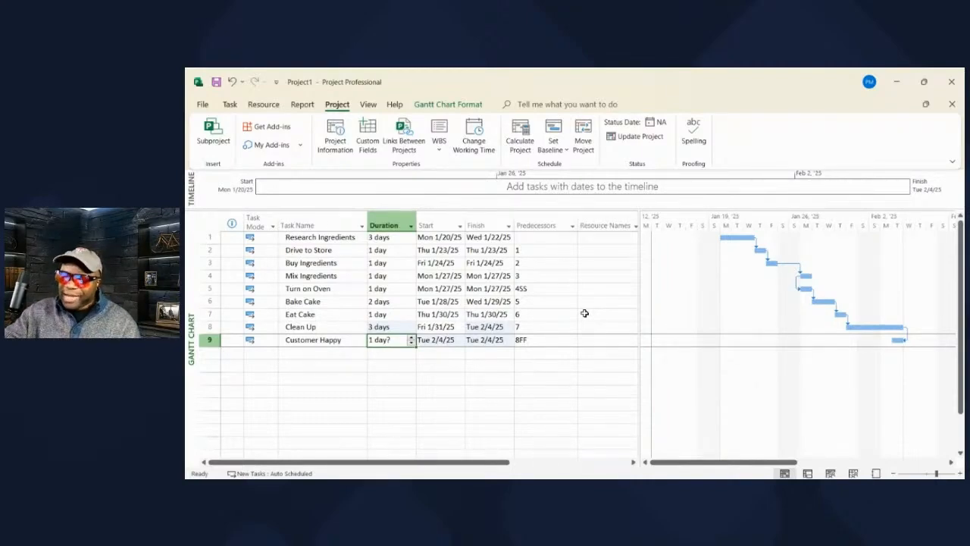
{"action": "type", "text": "0"}
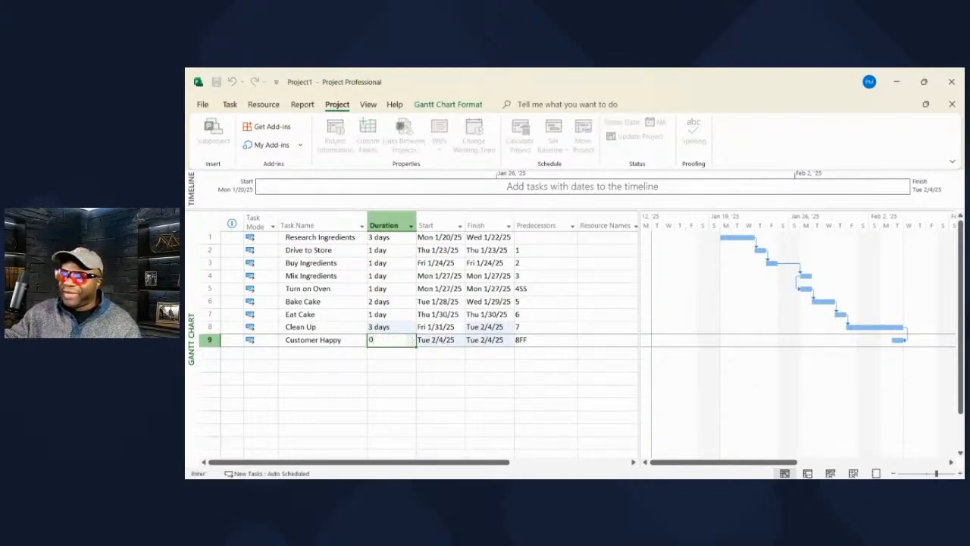
{"action": "key", "text": "Return"}
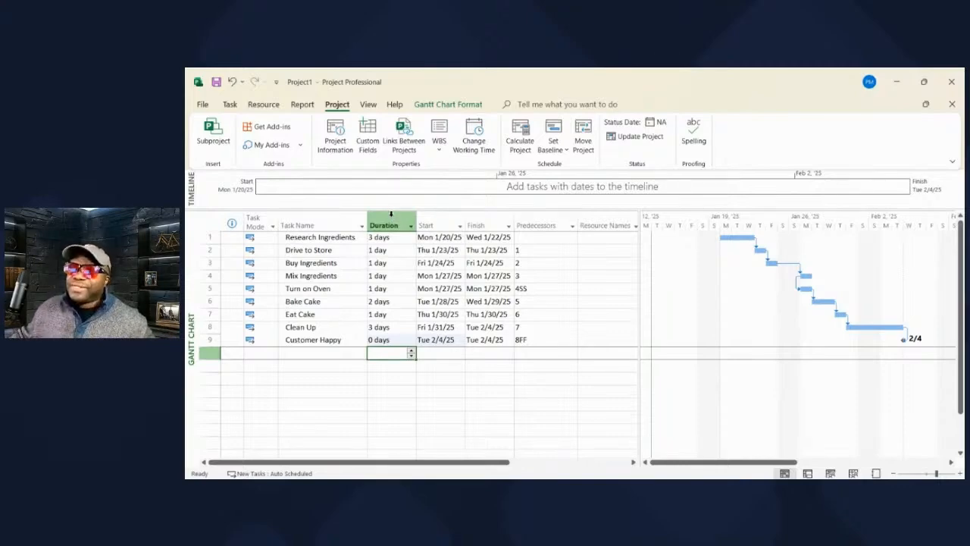
Widen the task table beside the Gantt chart to show every column up to Add New Column
{"action": "left_click_drag", "start_coordinate": [909, 247], "coordinate": [938, 250]}
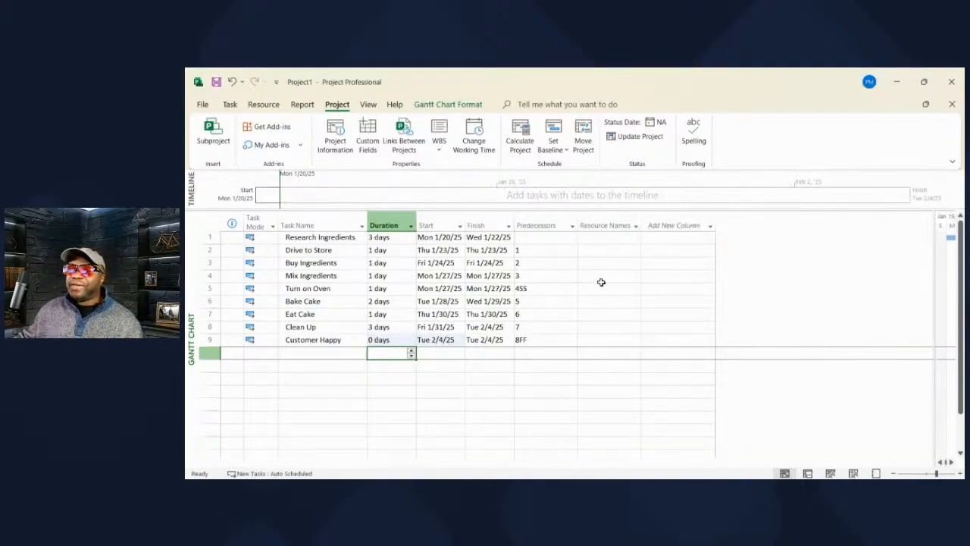
{"action": "left_click", "coordinate": [437, 221]}
{"action": "left_click", "coordinate": [492, 216]}
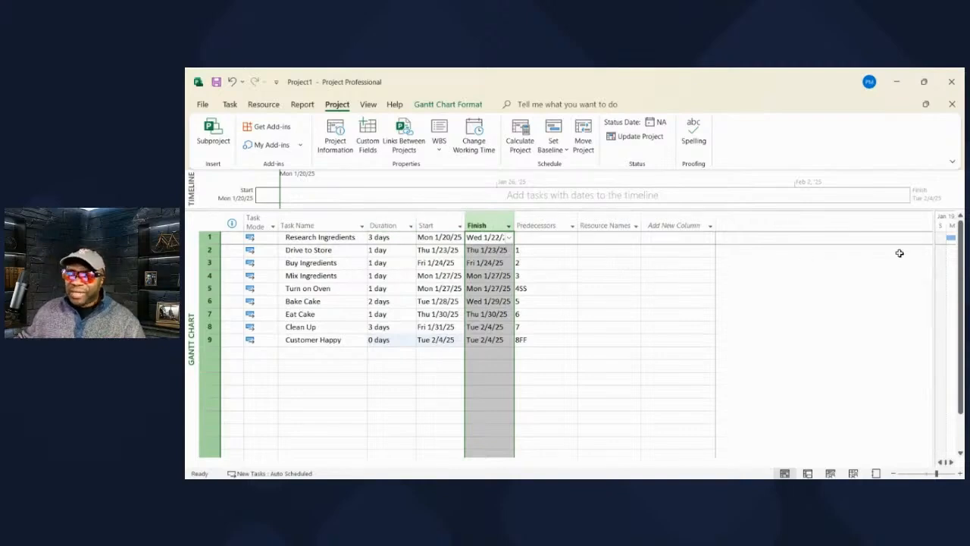
{"action": "left_click_drag", "start_coordinate": [705, 252], "coordinate": [717, 248]}
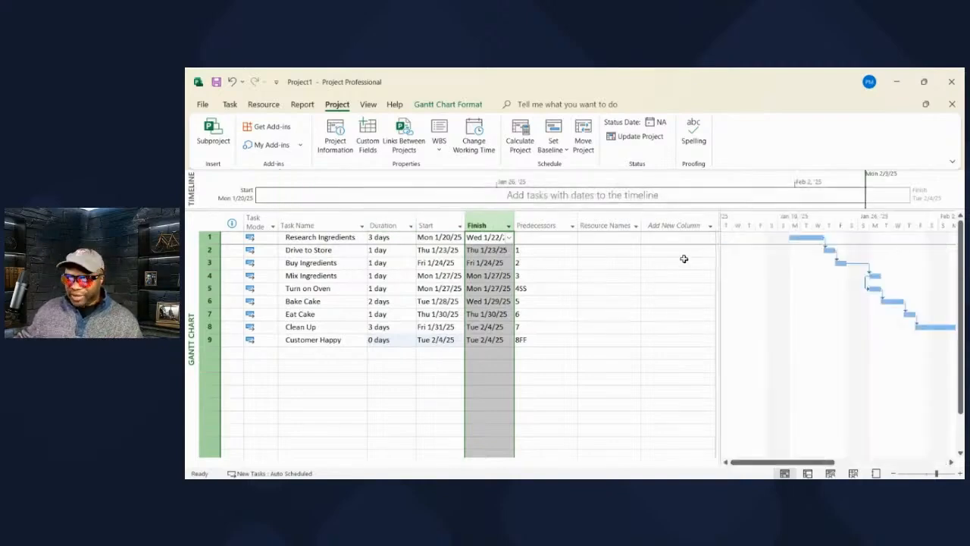
{"action": "left_click", "coordinate": [595, 251]}
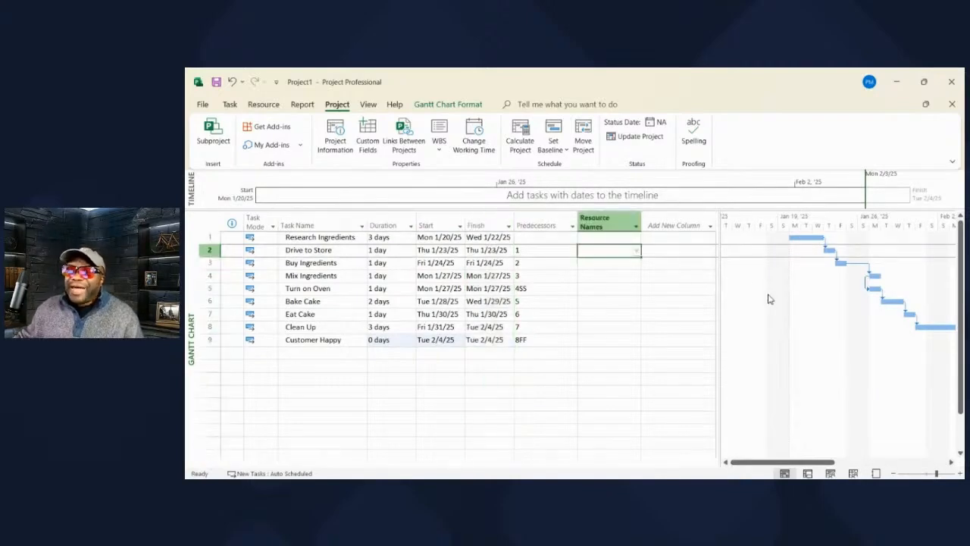
{"action": "left_click", "coordinate": [699, 251]}
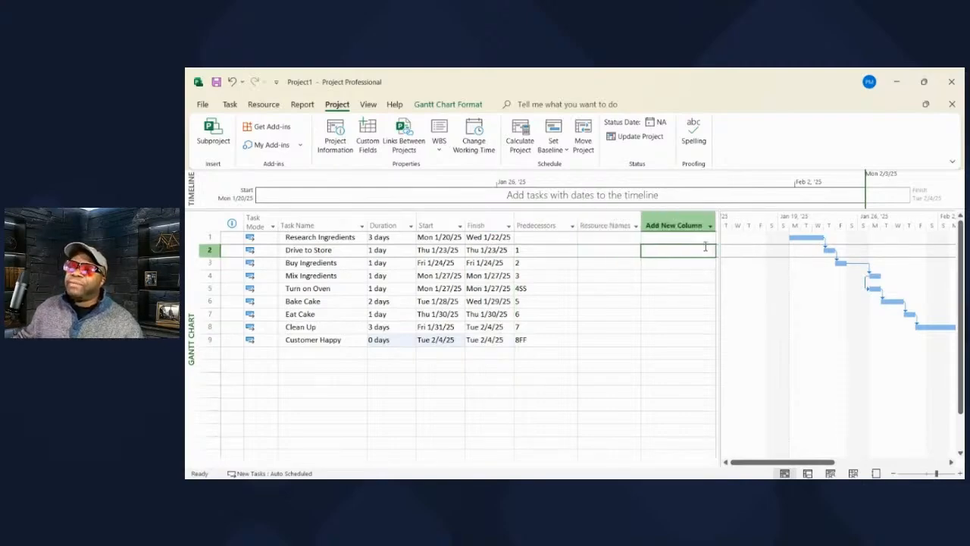
{"action": "left_click", "coordinate": [609, 253]}
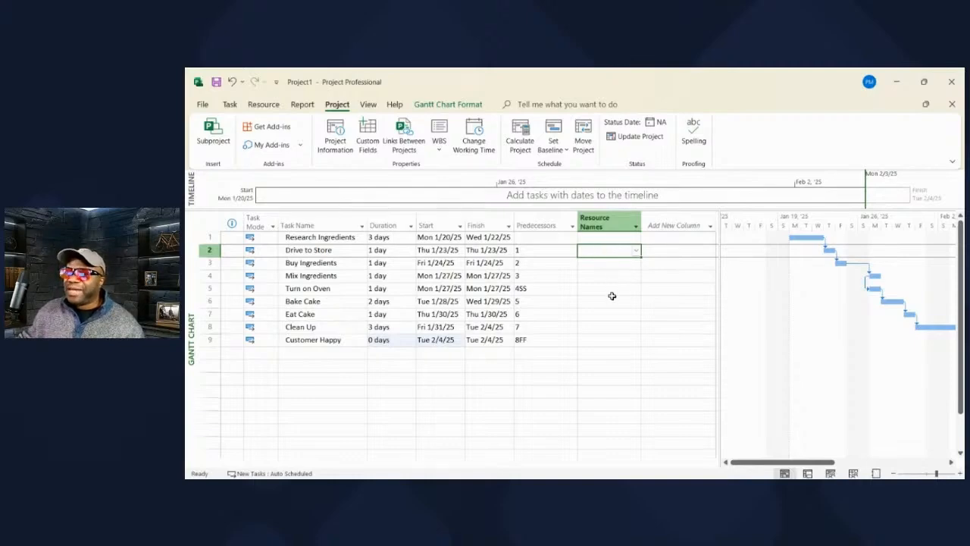
Switch to the Resource Sheet and enter the first names of three people as resources in rows 1 to 3
{"action": "left_click", "coordinate": [369, 106]}
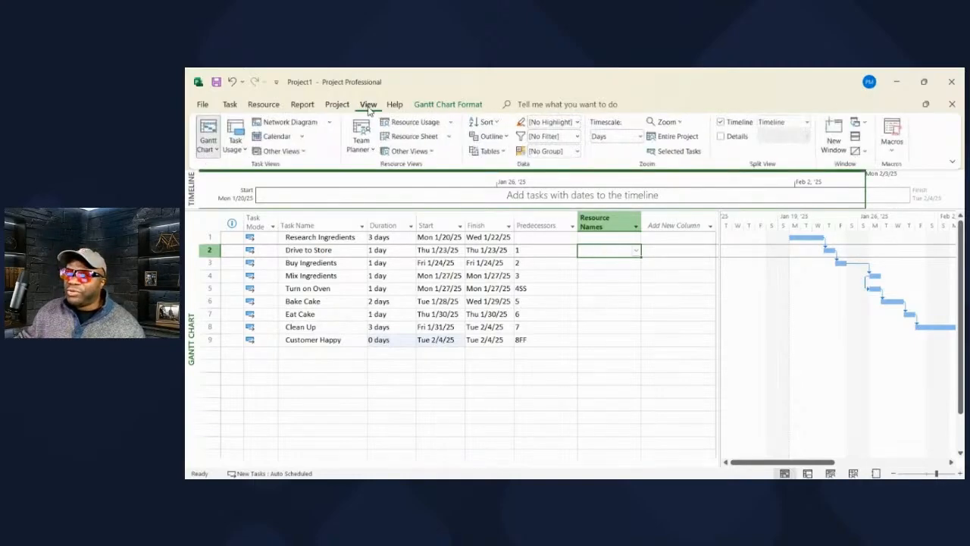
{"action": "left_click", "coordinate": [410, 137]}
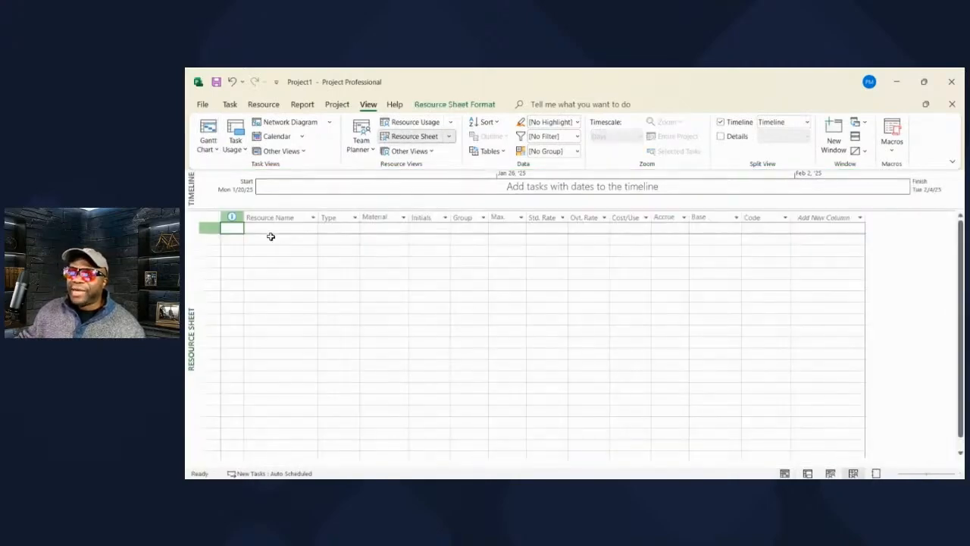
{"action": "left_click", "coordinate": [273, 231]}
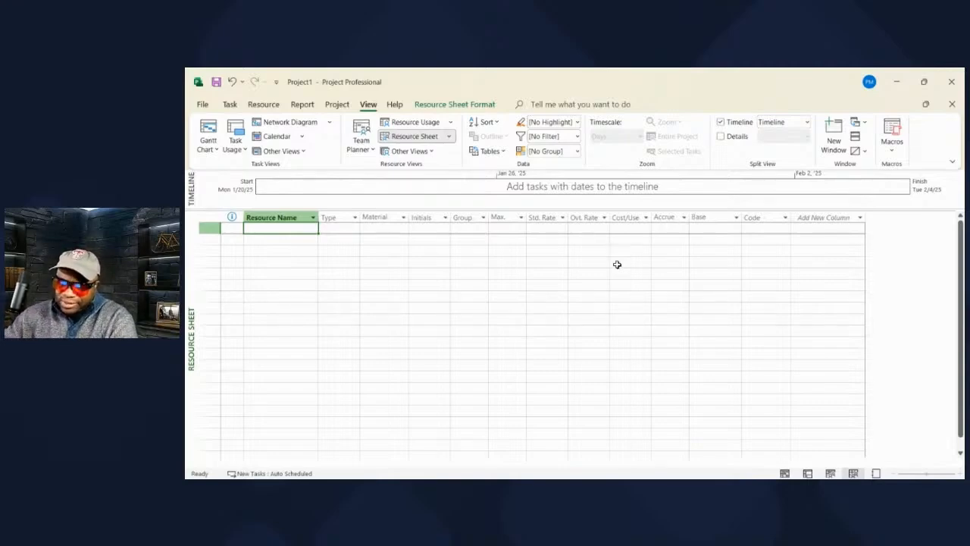
{"action": "type", "text": "Ben"}
{"action": "key", "text": "Return"}
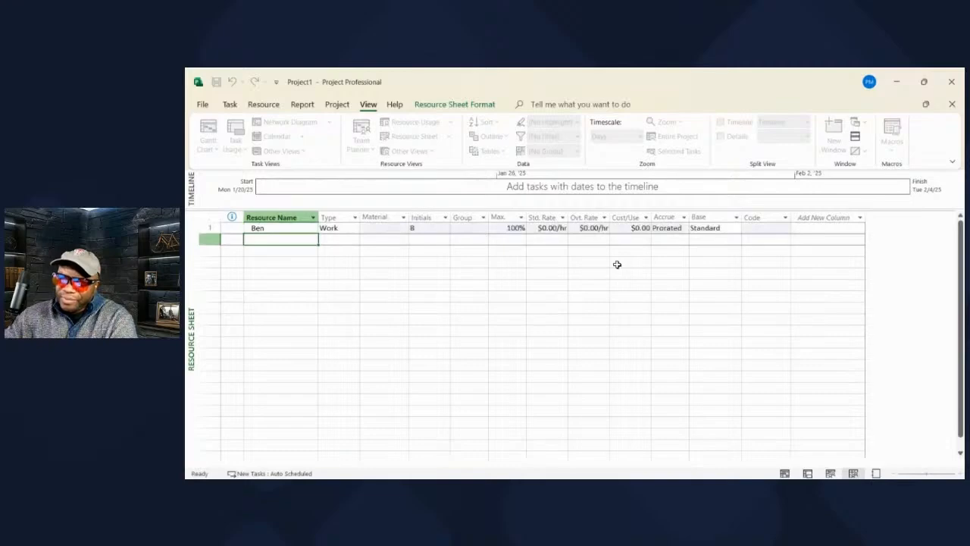
{"action": "type", "text": "Phill"}
{"action": "key", "text": "Return"}
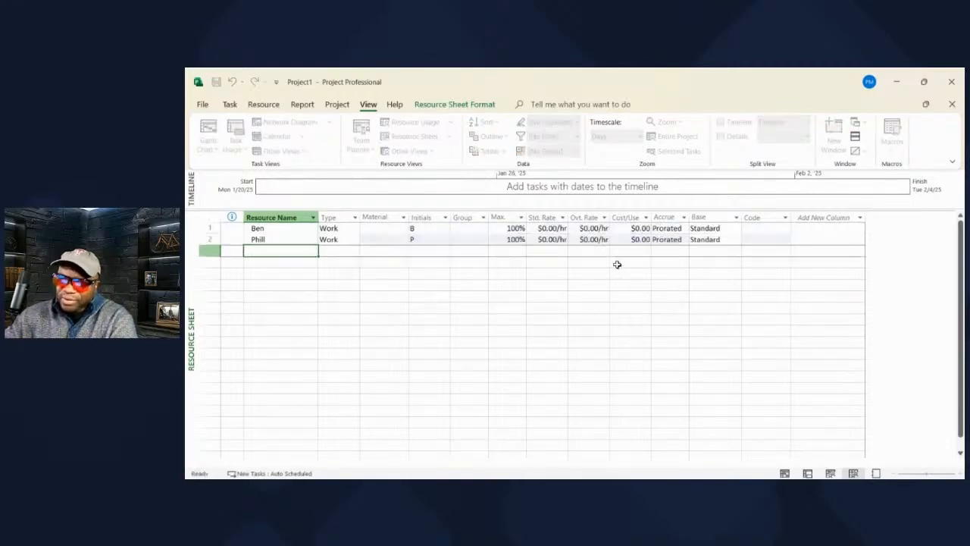
{"action": "type", "text": "Joe"}
{"action": "key", "text": "Return"}
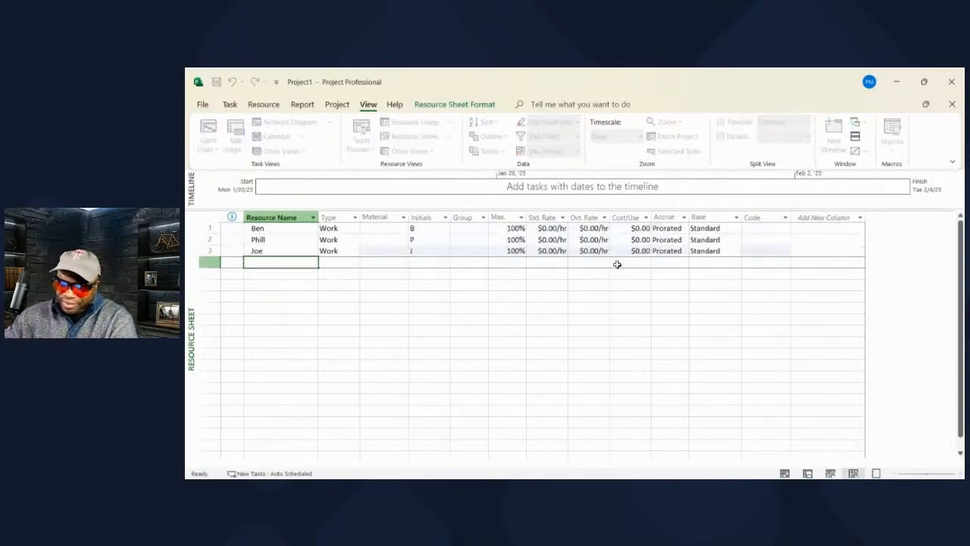
Enter the first names of four more people as resources in rows 4 to 7 of the Resource Sheet
{"action": "type", "text": "Jack"}
{"action": "key", "text": "Return"}
{"action": "type", "text": "Mary"}
{"action": "key", "text": "Return"}
{"action": "type", "text": "Fr"}
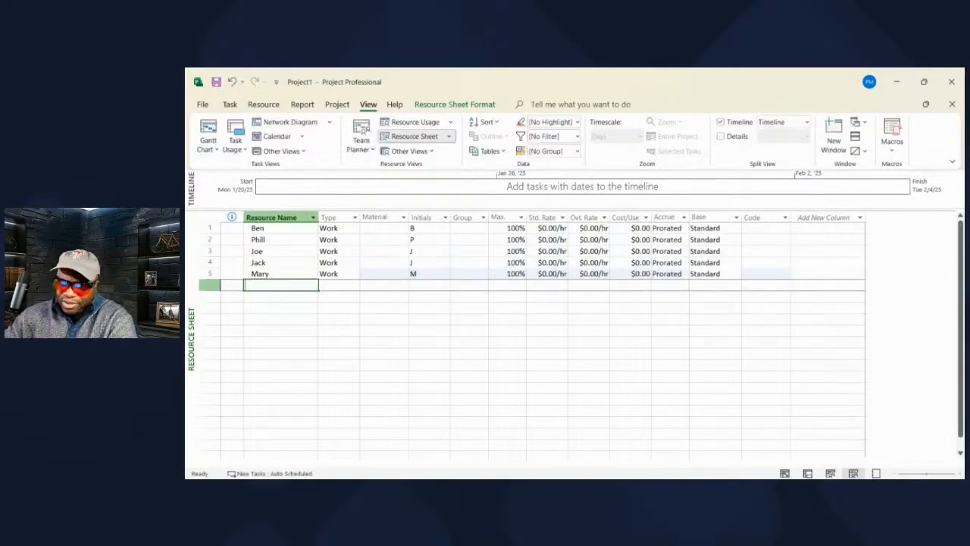
{"action": "type", "text": "ed"}
{"action": "key", "text": "Return"}
{"action": "type", "text": "Fran"}
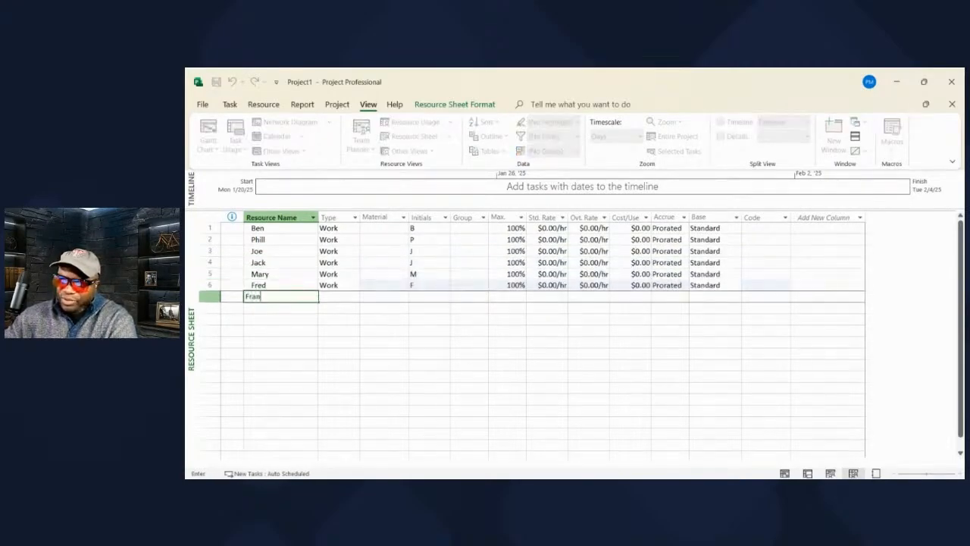
{"action": "key", "text": "Return"}
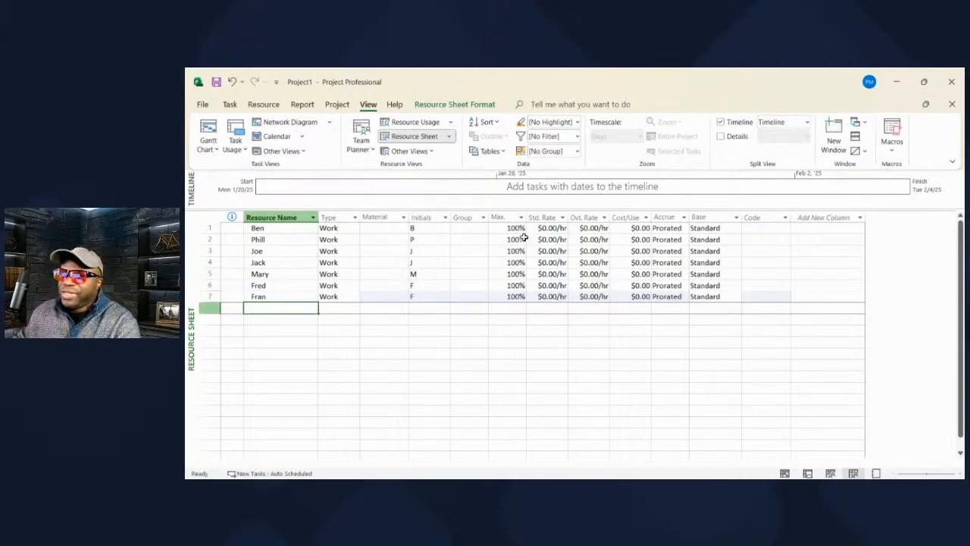
Set the standard hourly rates of the resources in rows 1 to 3 to $45, $55 and $55
{"action": "left_click", "coordinate": [545, 227]}
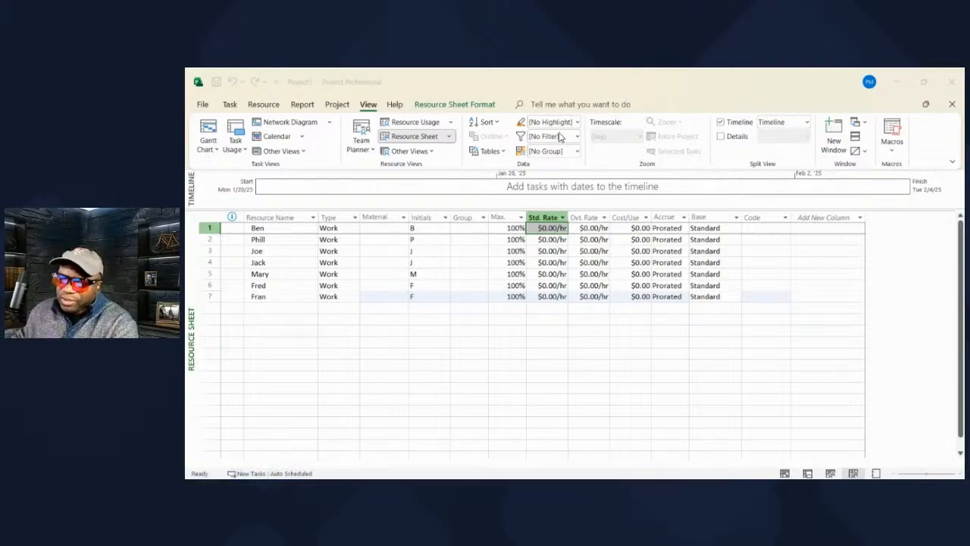
{"action": "left_click", "coordinate": [547, 237]}
{"action": "left_click", "coordinate": [545, 228]}
{"action": "type", "text": "45"}
{"action": "key", "text": "Return"}
{"action": "type", "text": "55"}
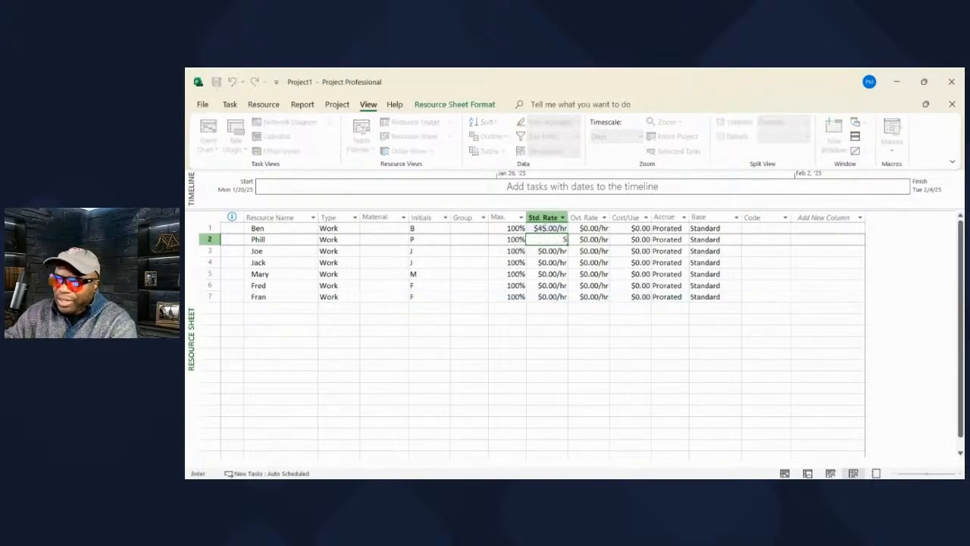
{"action": "key", "text": "Return"}
{"action": "type", "text": "55"}
{"action": "key", "text": "Return"}
Set the standard hourly rates of the resources in rows 4 to 7 to $44, $34, $35 and $65
{"action": "type", "text": "44"}
{"action": "key", "text": "Return"}
{"action": "type", "text": "34"}
{"action": "key", "text": "Return"}
{"action": "type", "text": "35"}
{"action": "key", "text": "Return"}
{"action": "type", "text": "65"}
{"action": "key", "text": "Return"}
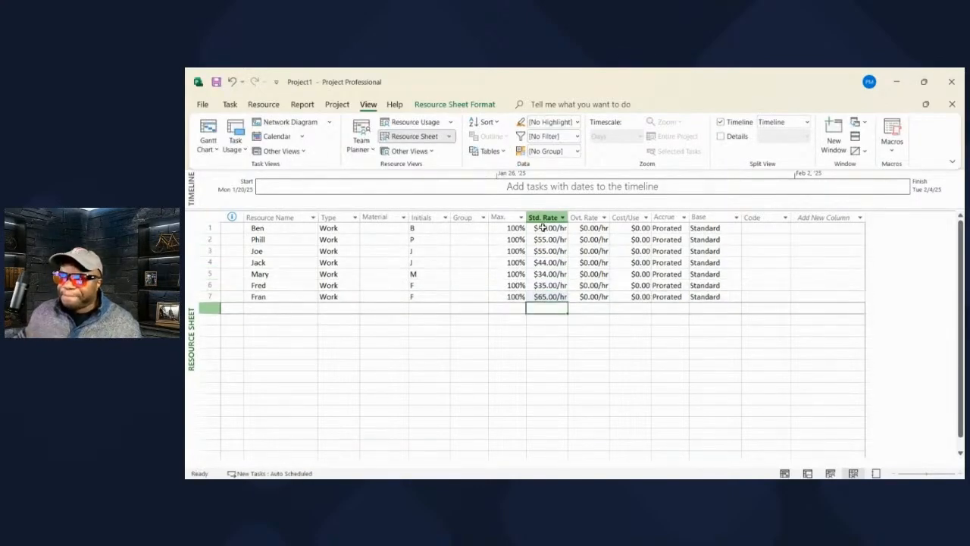
{"action": "left_click", "coordinate": [587, 343]}
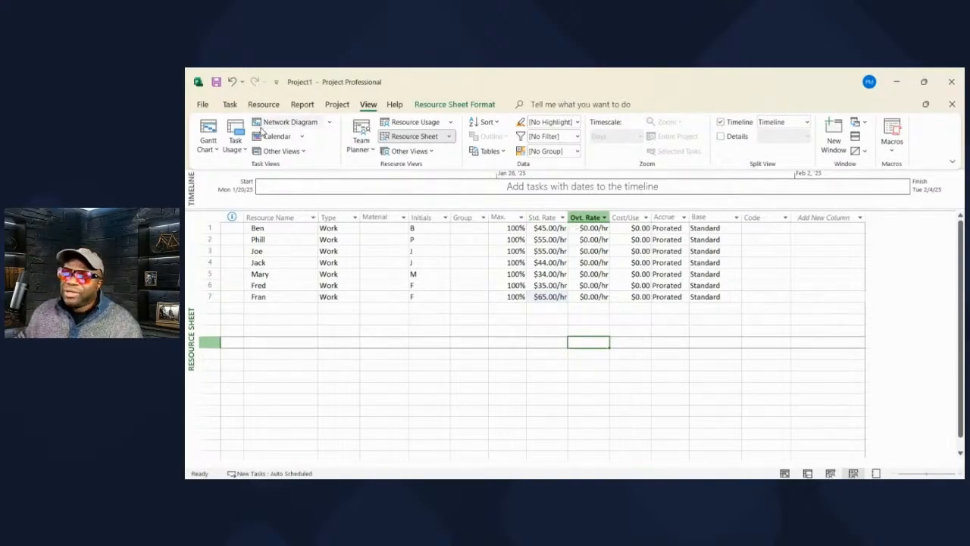
Return to the Gantt Chart and assign the resources from rows 1 and 6 of the Resource Sheet to Research Ingredients
{"action": "left_click", "coordinate": [200, 130]}
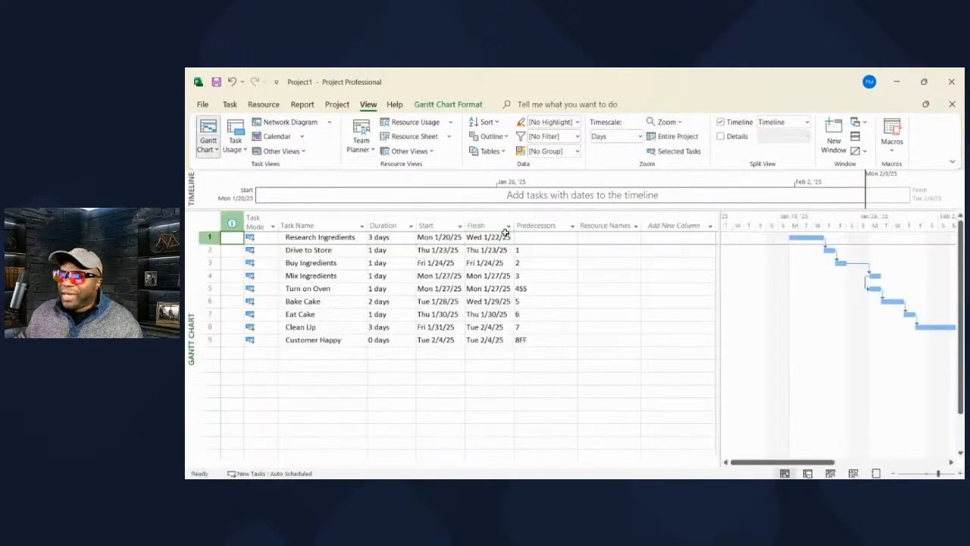
{"action": "left_click", "coordinate": [618, 239]}
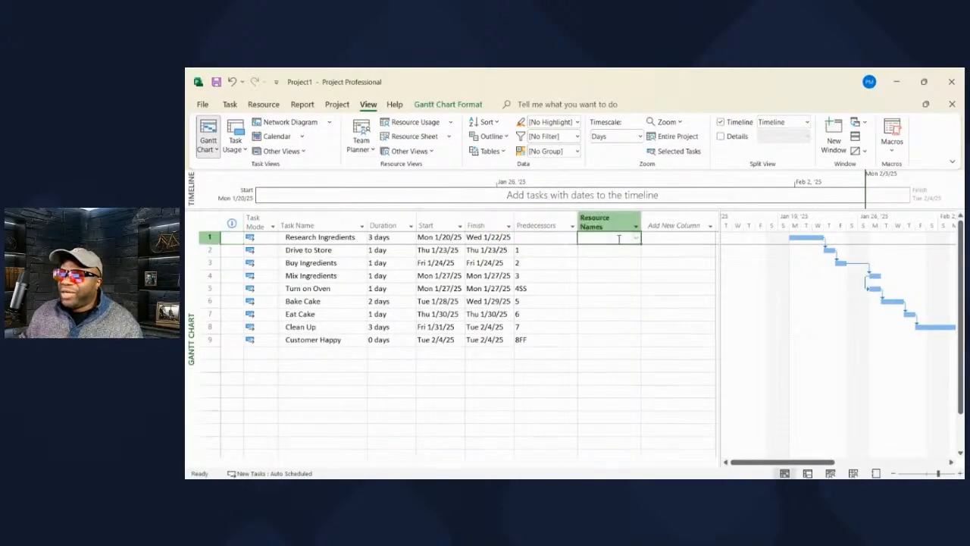
{"action": "left_click", "coordinate": [637, 238]}
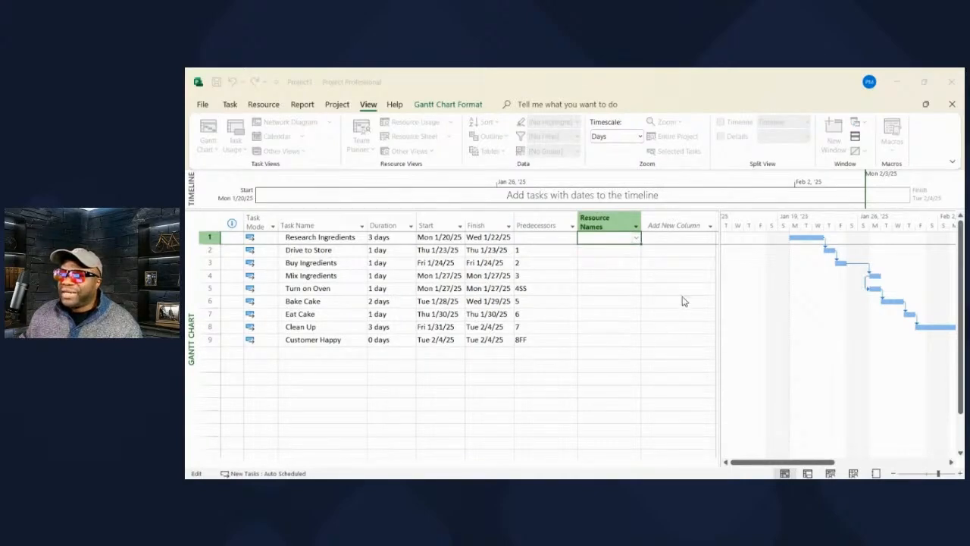
{"action": "left_click", "coordinate": [682, 296]}
{"action": "left_click", "coordinate": [610, 250]}
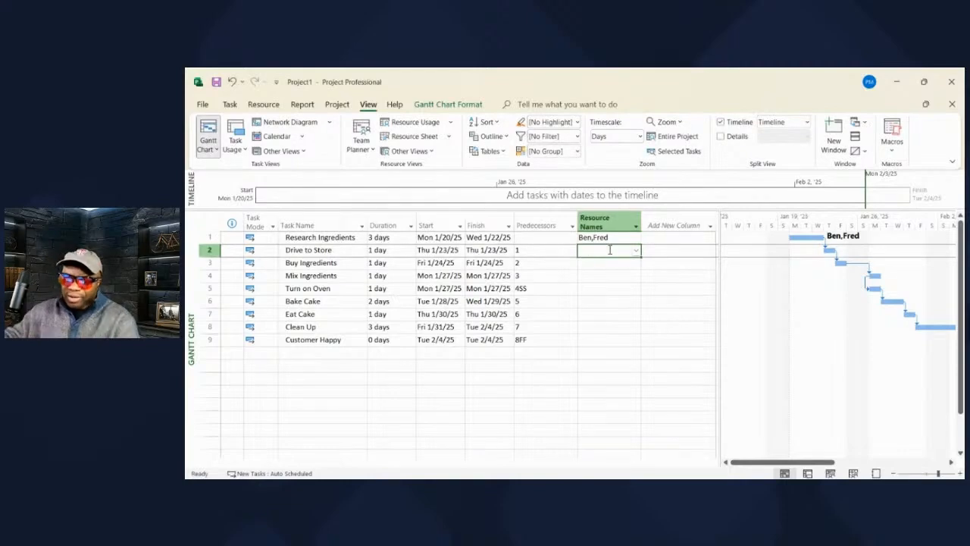
Assign the Resource Sheet's row 7 resource to Drive to Store, row 6 to Buy Ingredients and row 5 to Mix Ingredients
{"action": "type", "text": "Fran"}
{"action": "key", "text": "Return"}
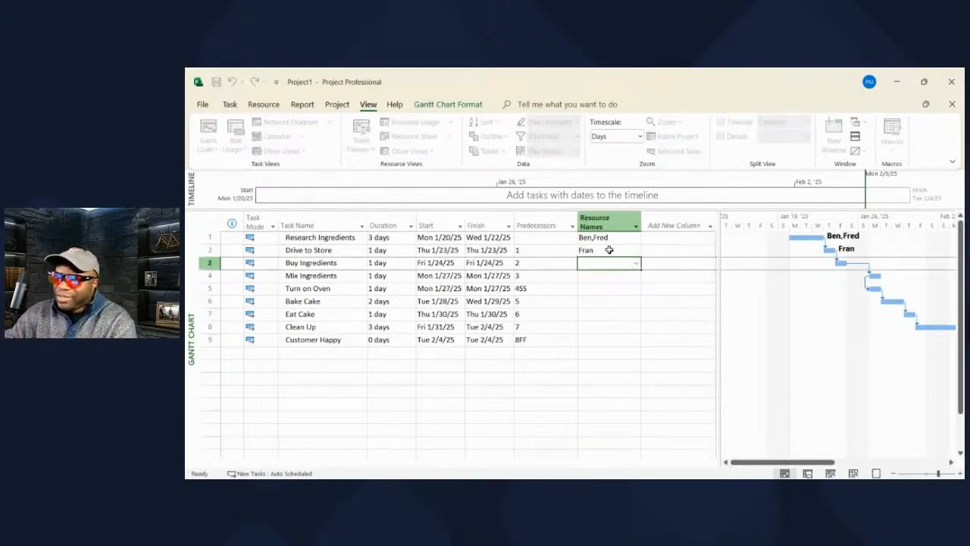
{"action": "type", "text": "Fred"}
{"action": "key", "text": "Return"}
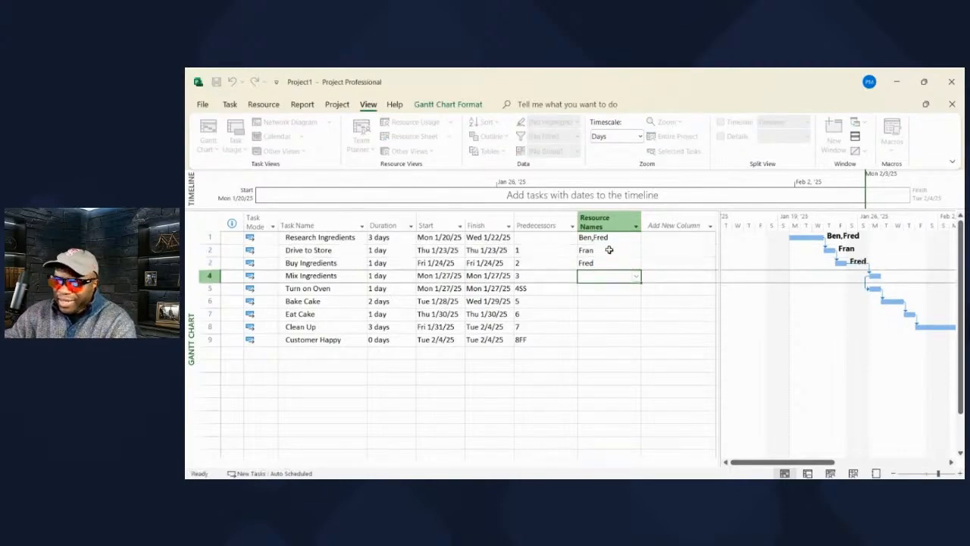
{"action": "type", "text": "Mary"}
{"action": "key", "text": "Return"}
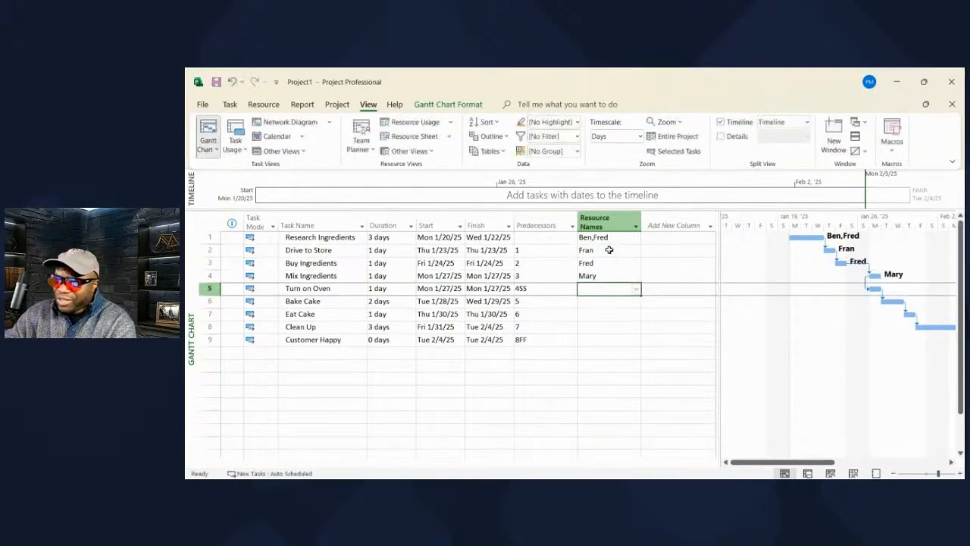
Assign the $44, $34 and one of the $55 per hour resources to Turn on Oven, and that same $55 resource to Bake Cake
{"action": "left_click", "coordinate": [638, 290]}
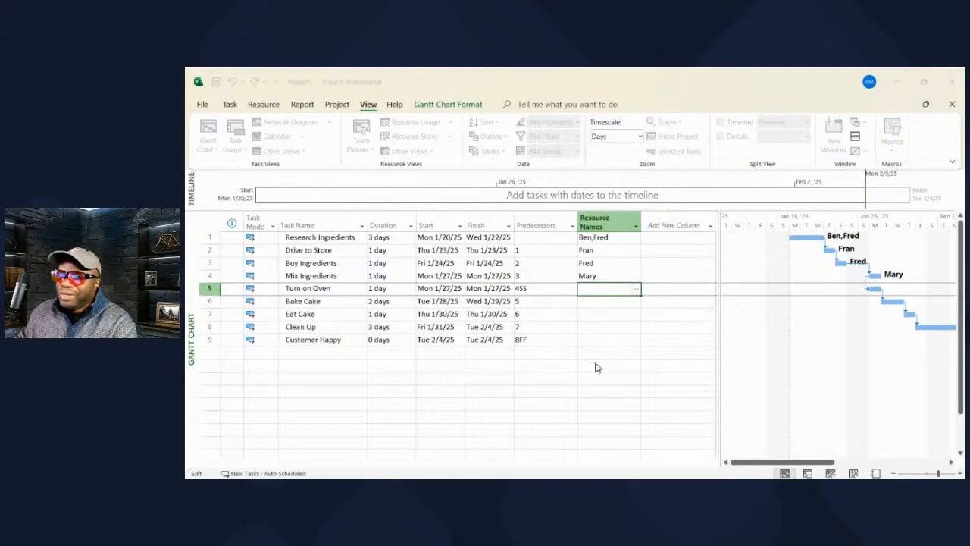
{"action": "left_click", "coordinate": [572, 328]}
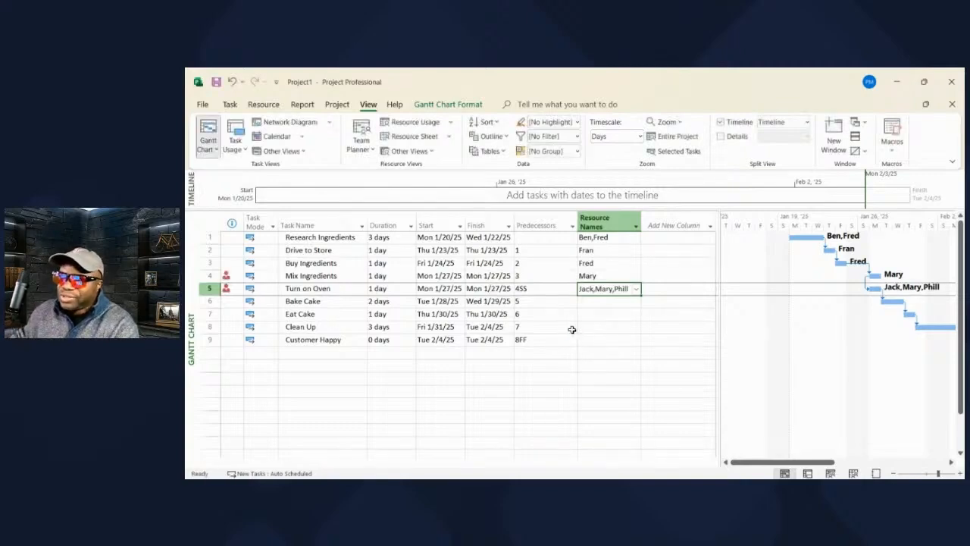
{"action": "left_click", "coordinate": [620, 311]}
{"action": "left_click", "coordinate": [618, 302]}
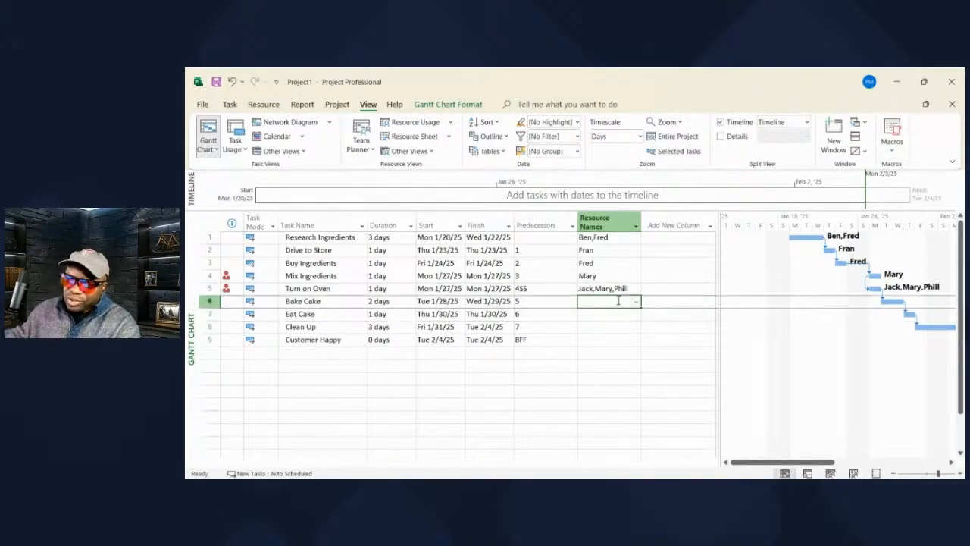
{"action": "type", "text": "Phill"}
{"action": "key", "text": "Return"}
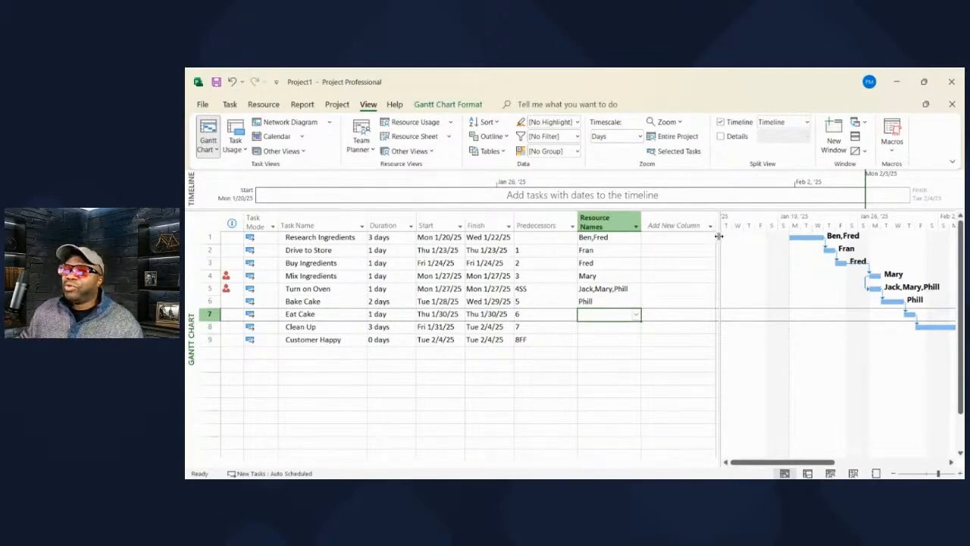
Assign the resource from row 6 of the Resource Sheet to Eat Cake and the one from row 7 to Clean Up
{"action": "left_click_drag", "start_coordinate": [716, 235], "coordinate": [715, 237]}
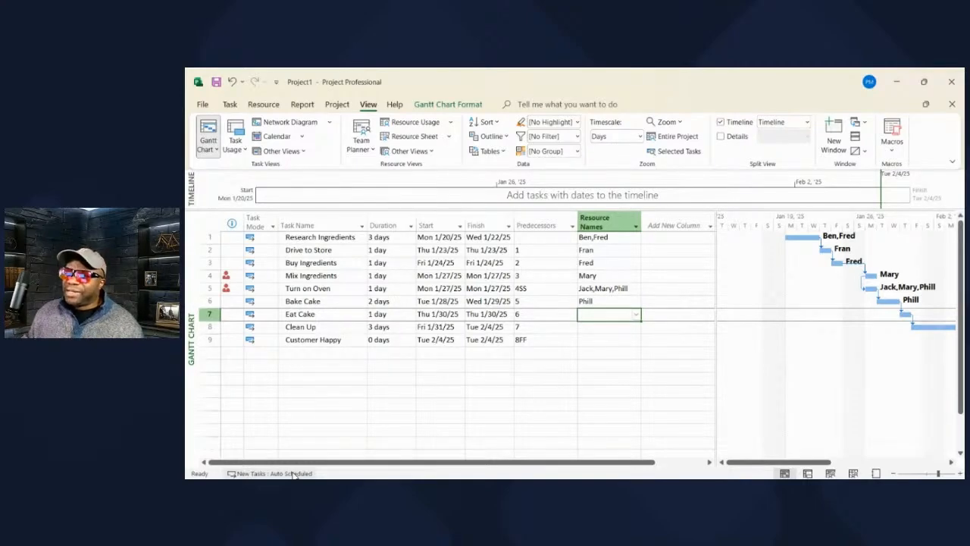
{"action": "type", "text": "Fred"}
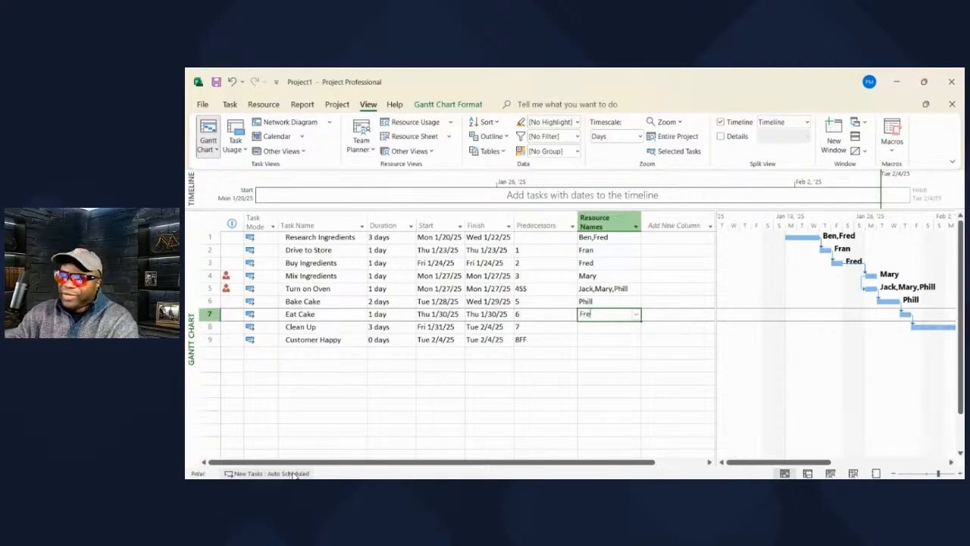
{"action": "key", "text": "Return"}
{"action": "type", "text": "Fran"}
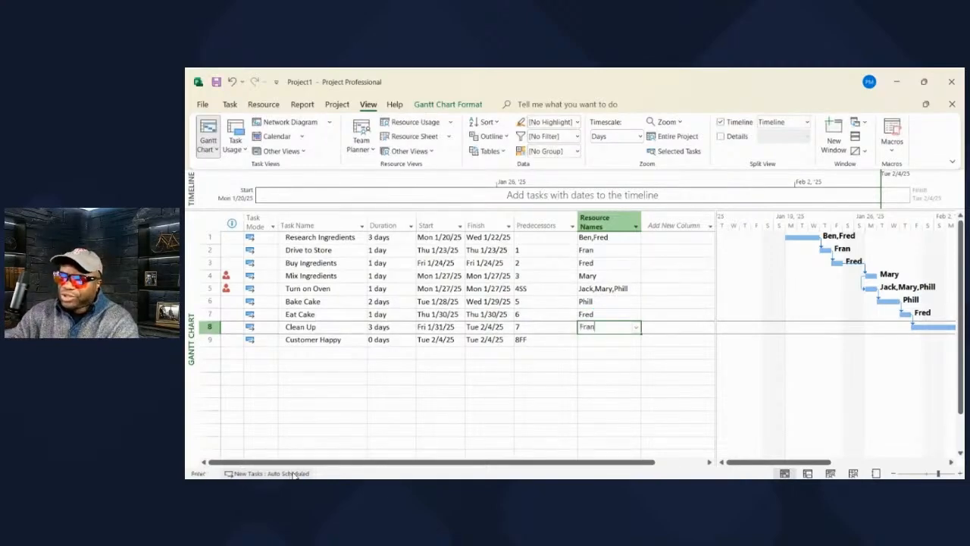
{"action": "key", "text": "Return"}
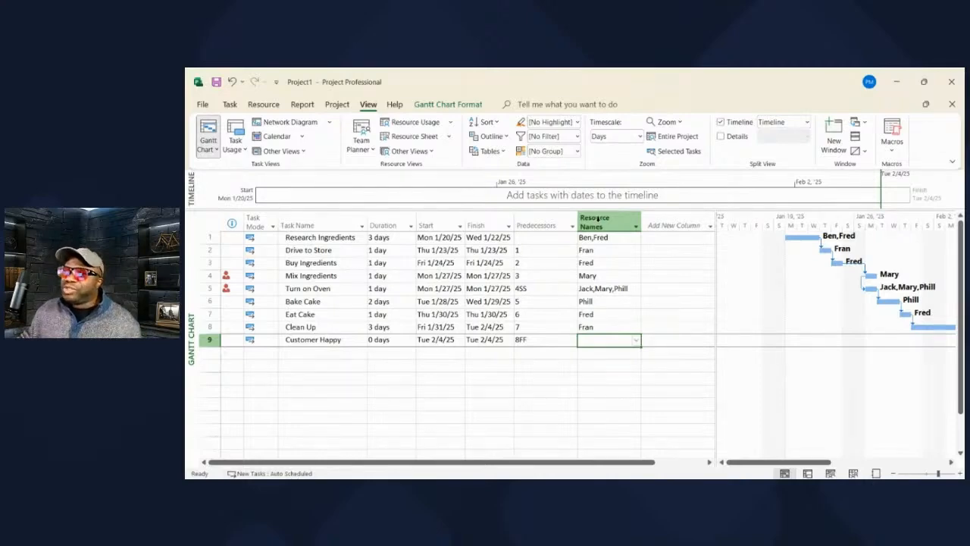
Insert a Cost column before Resource Names and widen the task table to show all columns
{"action": "left_click", "coordinate": [597, 219]}
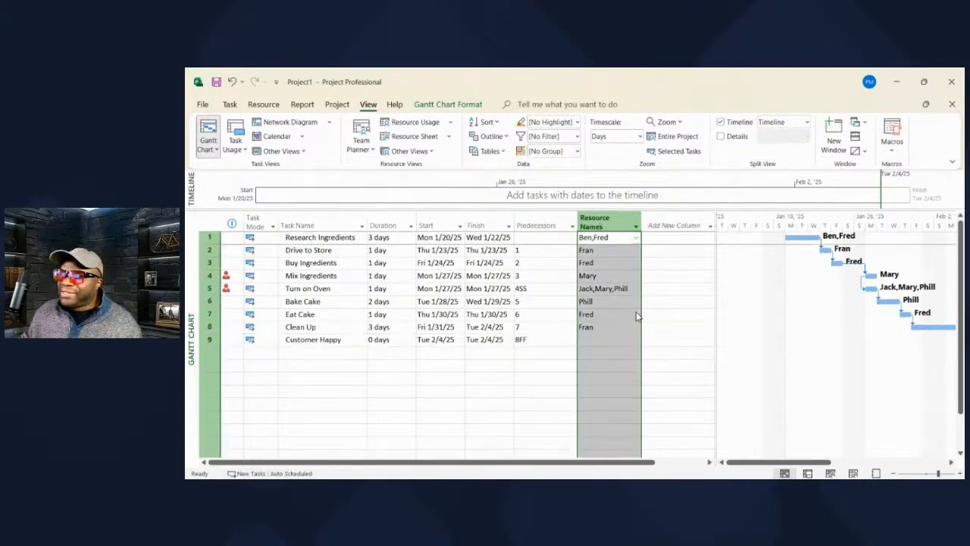
{"action": "key", "text": "Insert"}
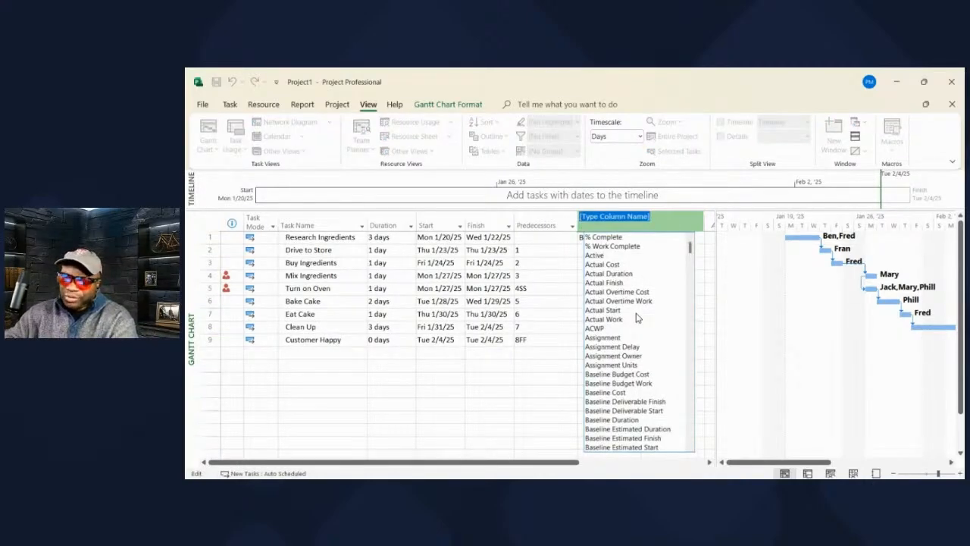
{"action": "type", "text": "cost"}
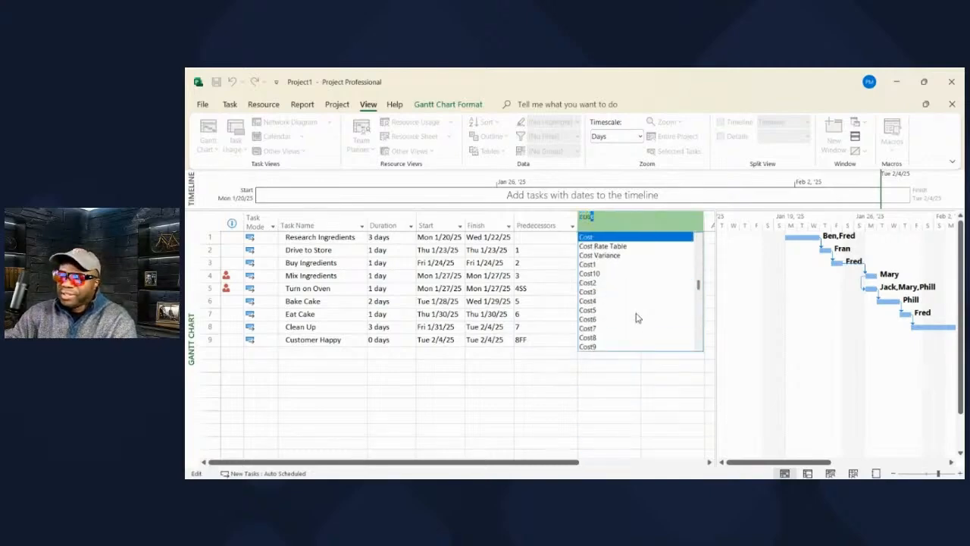
{"action": "key", "text": "Return"}
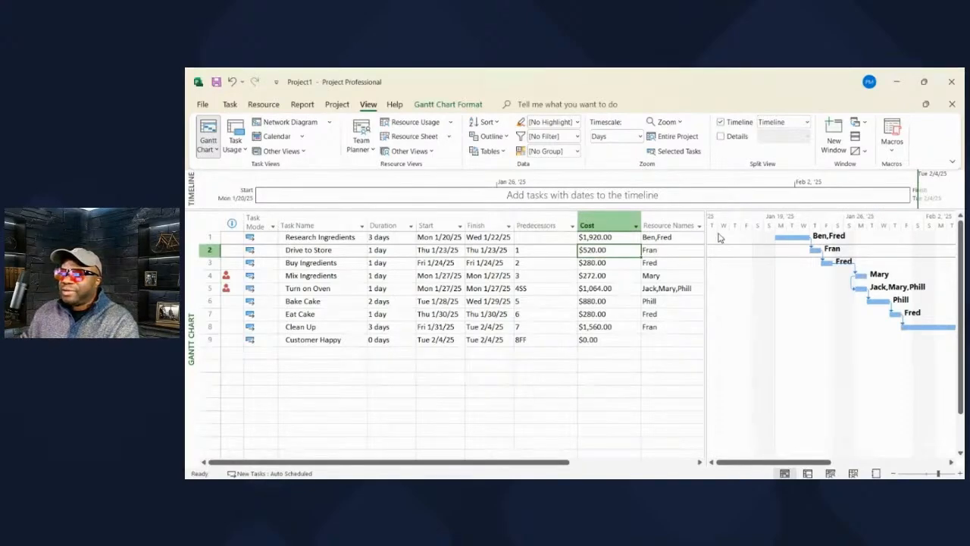
{"action": "left_click_drag", "start_coordinate": [706, 225], "coordinate": [756, 227]}
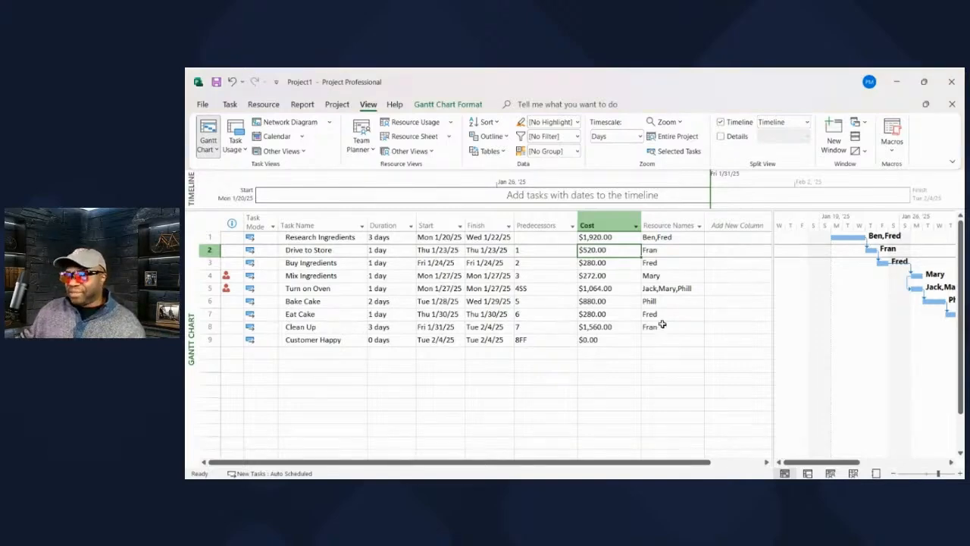
Insert an Actual Cost column before the Cost column
{"action": "left_click", "coordinate": [599, 226]}
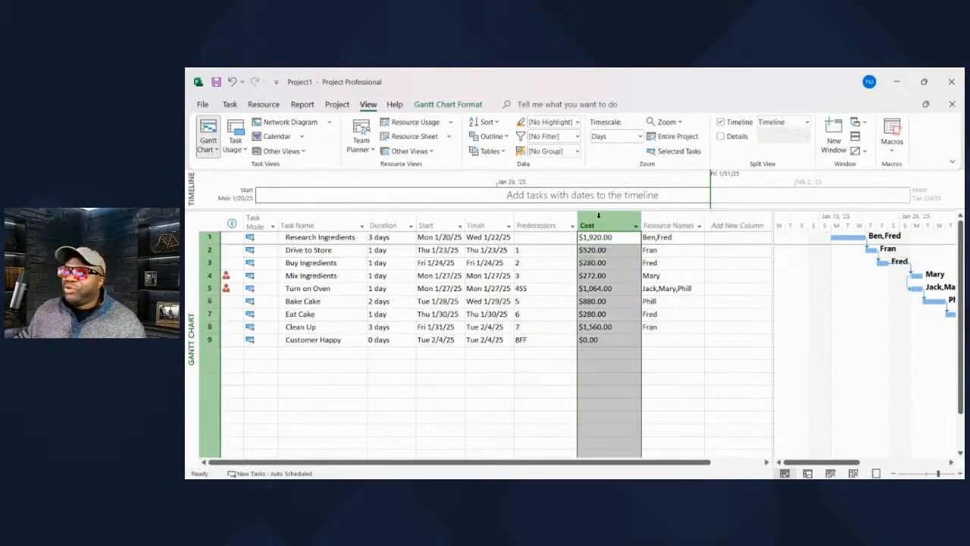
{"action": "key", "text": "Insert"}
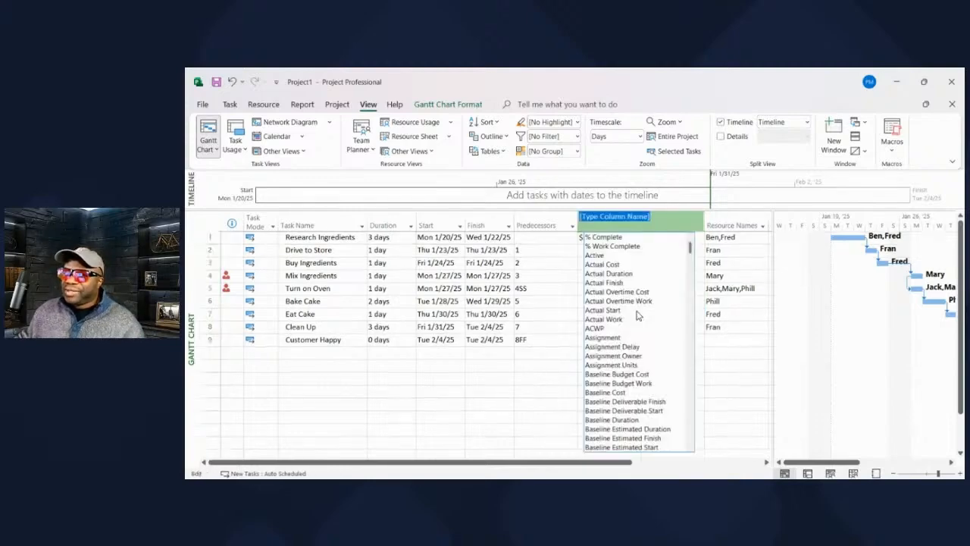
{"action": "type", "text": "actual Cost"}
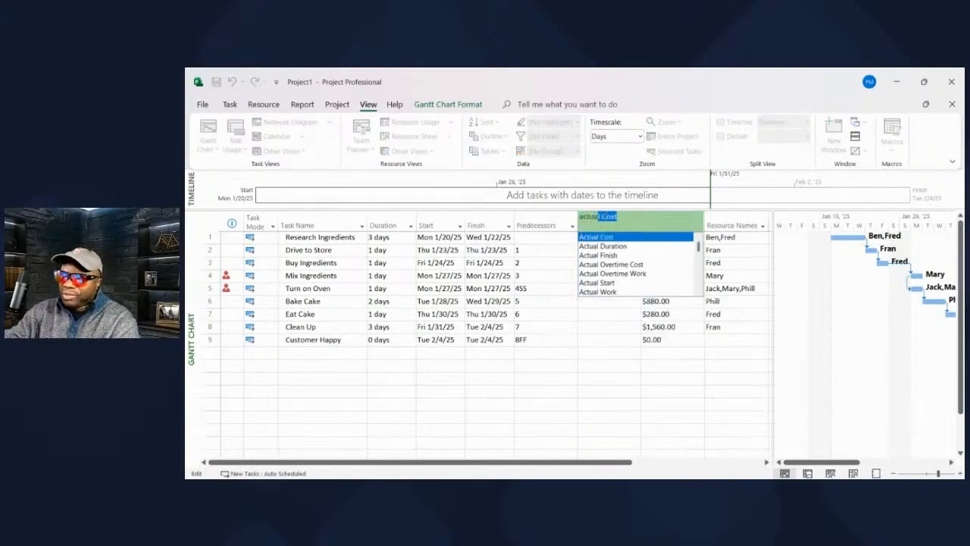
{"action": "key", "text": "Return"}
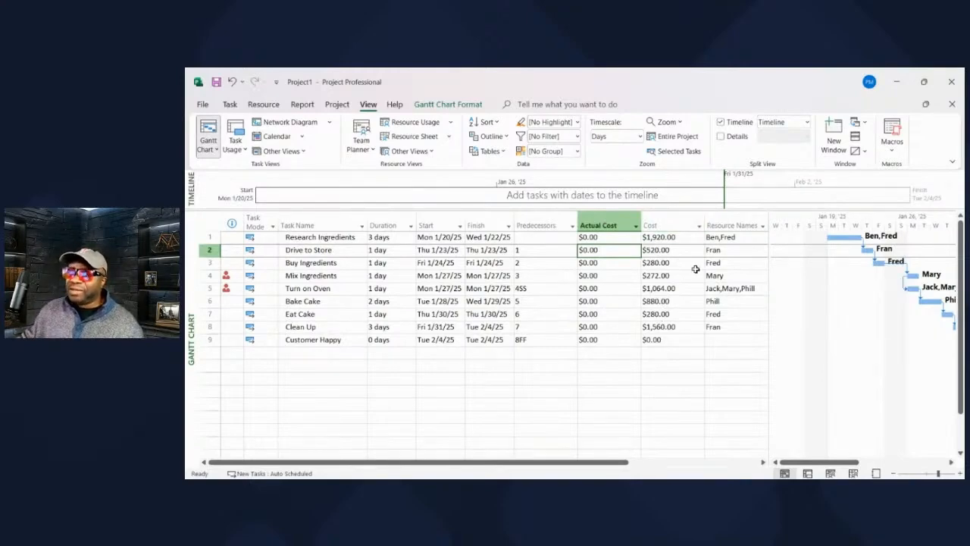
{"action": "left_click_drag", "start_coordinate": [677, 221], "coordinate": [611, 219]}
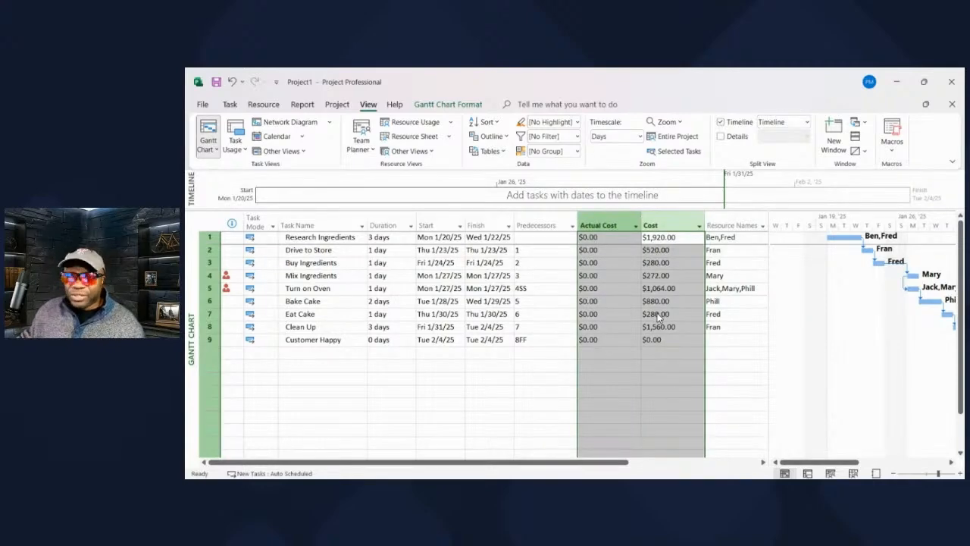
{"action": "key", "text": "Insert"}
{"action": "key", "text": "Escape"}
{"action": "left_click", "coordinate": [595, 372]}
Remove the Cost and Actual Cost columns from the task table and undo both removals
{"action": "left_click", "coordinate": [656, 216]}
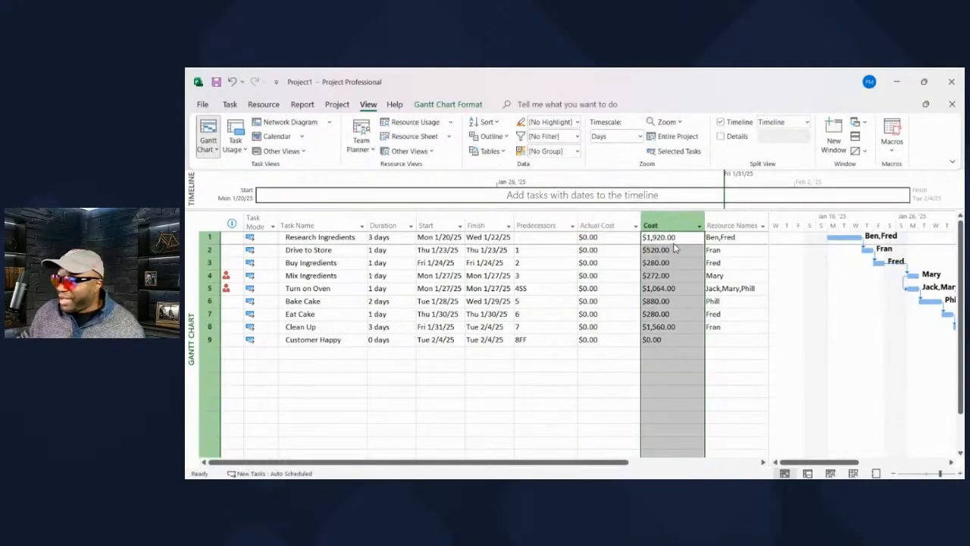
{"action": "key", "text": "Delete"}
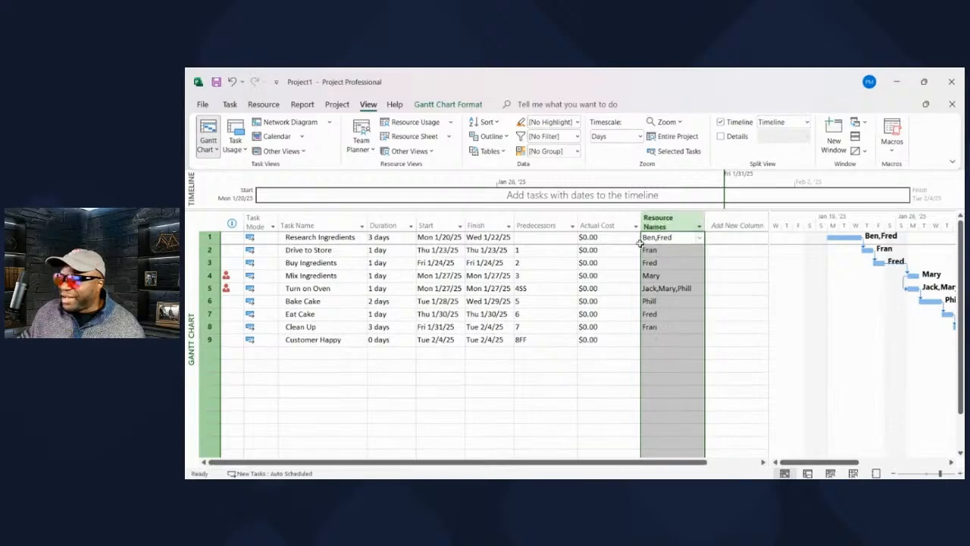
{"action": "left_click", "coordinate": [622, 220]}
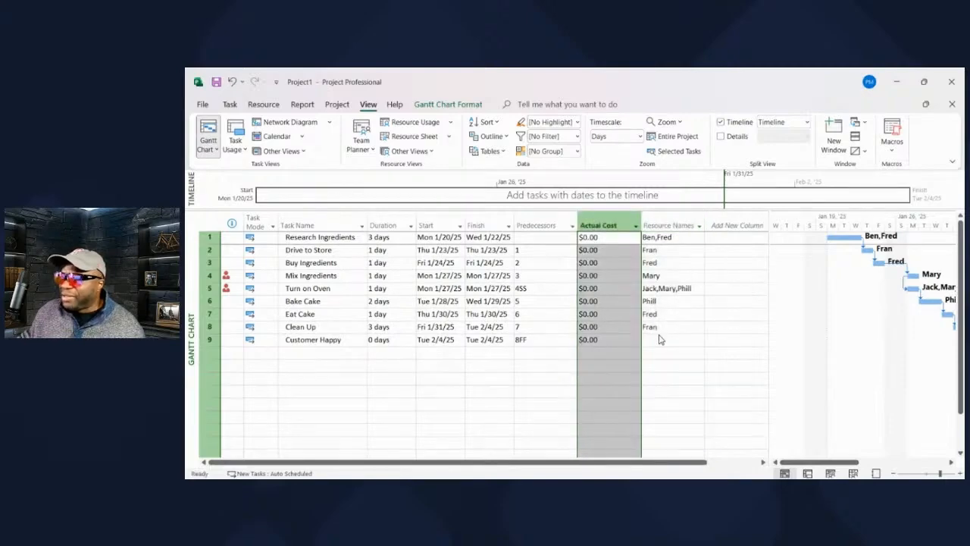
{"action": "key", "text": "Delete"}
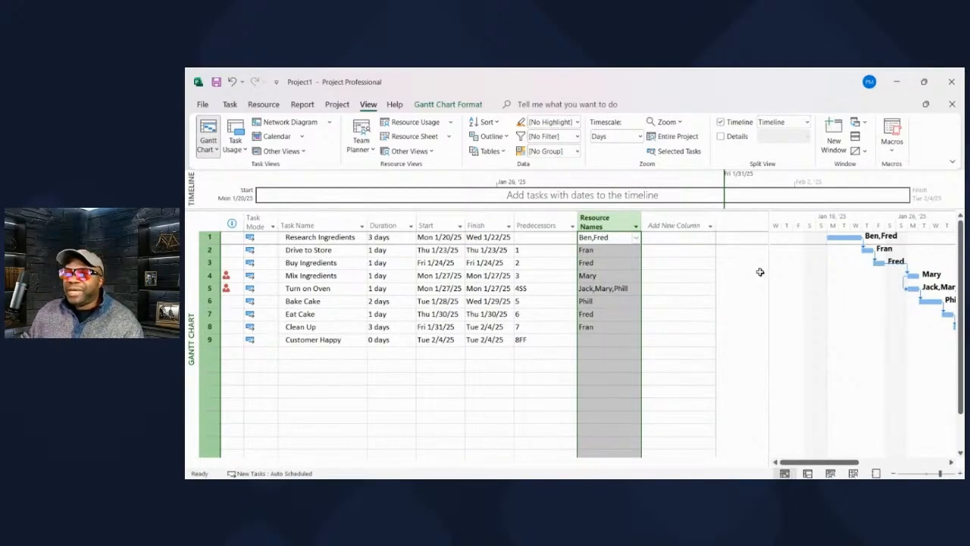
{"action": "left_click", "coordinate": [707, 276]}
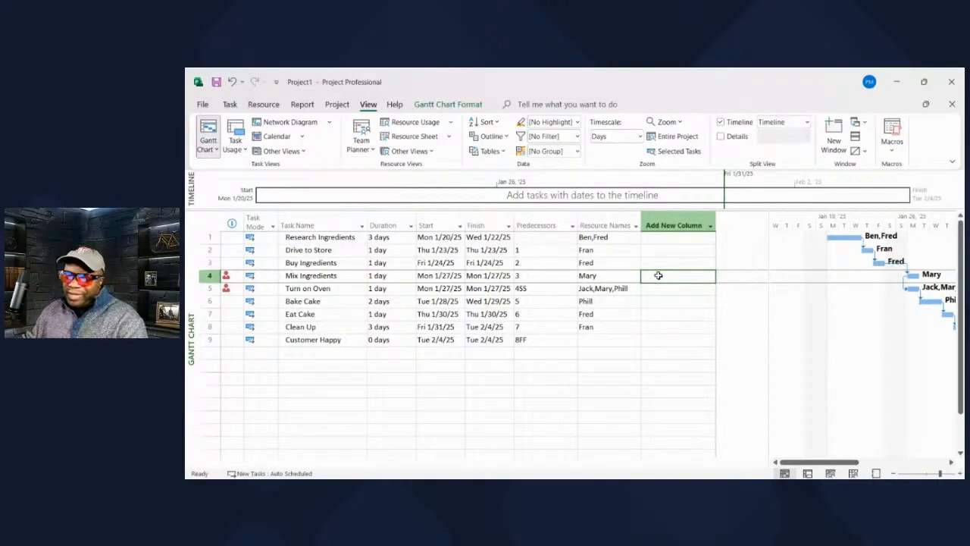
{"action": "key", "text": "ctrl+z"}
{"action": "key", "text": "ctrl+z"}
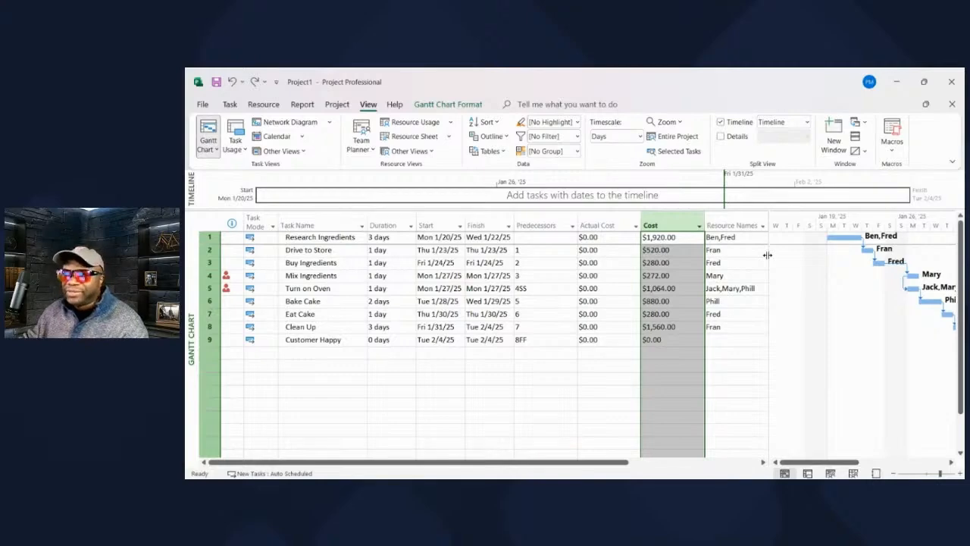
Insert an Actual Start column before the Actual Cost column
{"action": "left_click", "coordinate": [614, 225]}
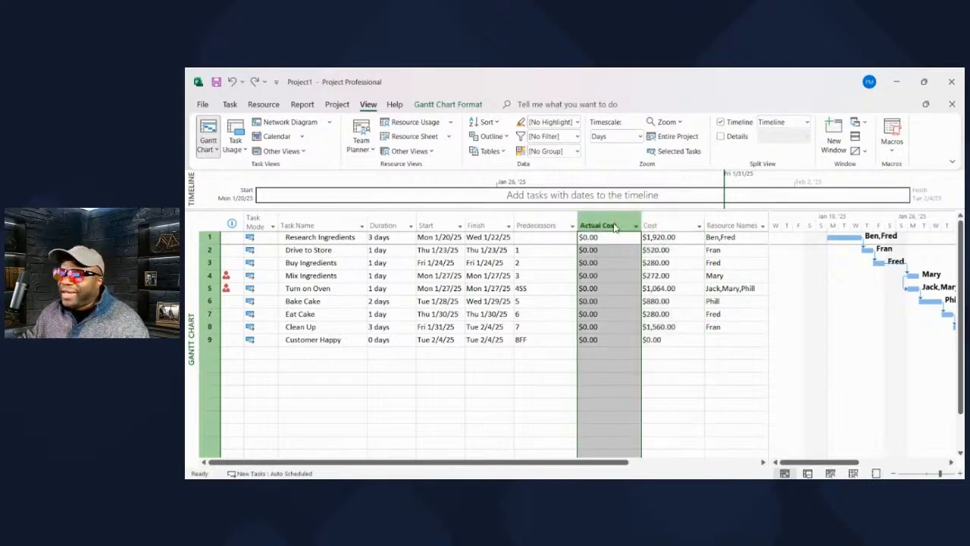
{"action": "key", "text": "Insert"}
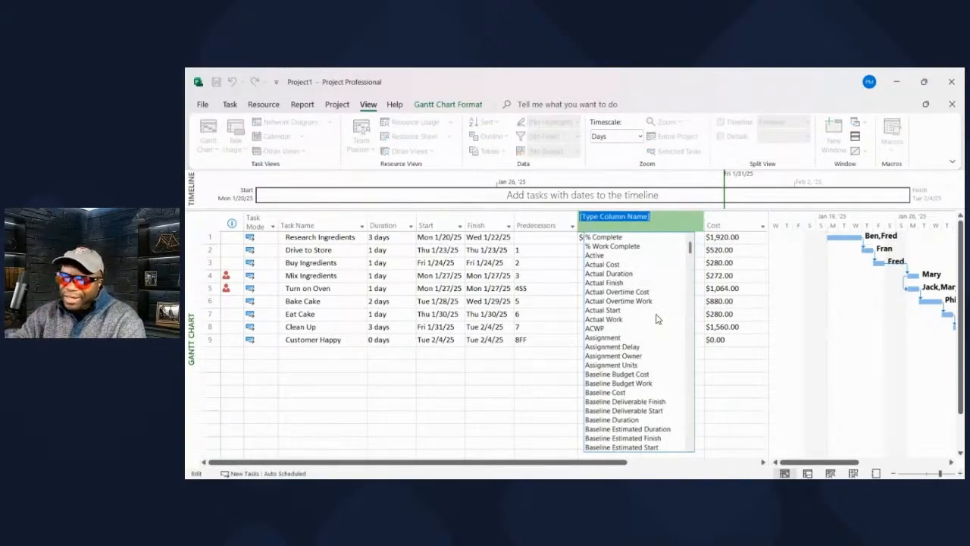
{"action": "type", "text": "Actual"}
{"action": "type", "text": "Start"}
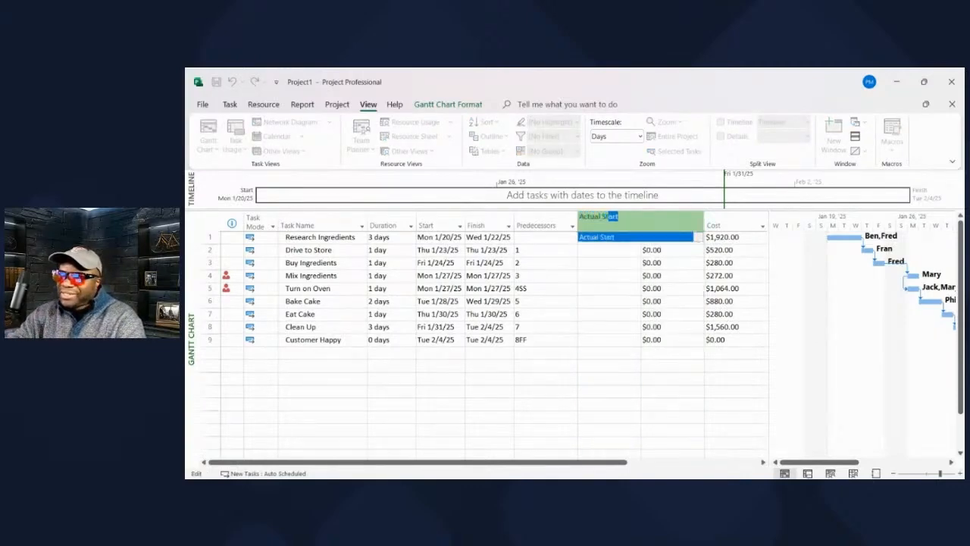
{"action": "key", "text": "Return"}
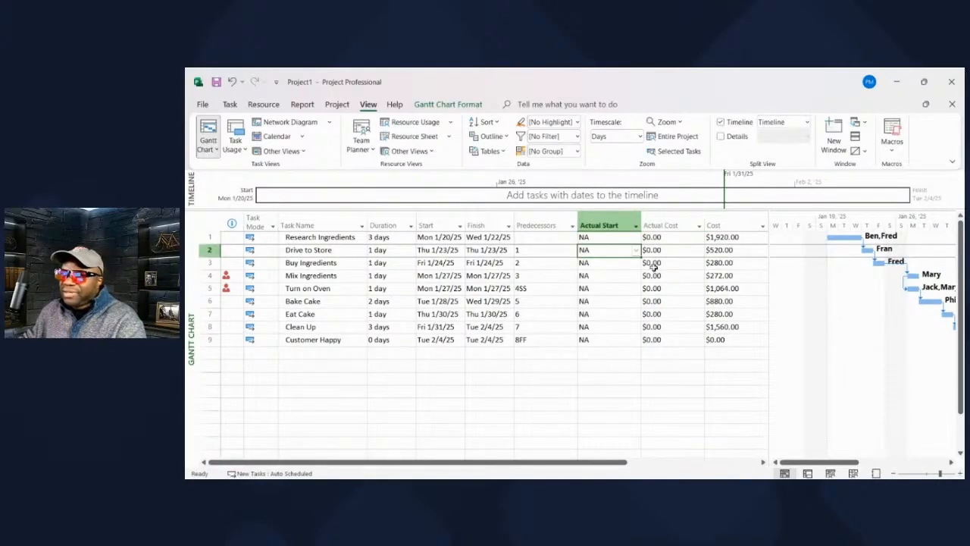
Insert an Actual Finish column between Actual Start and Actual Cost
{"action": "left_click", "coordinate": [653, 220]}
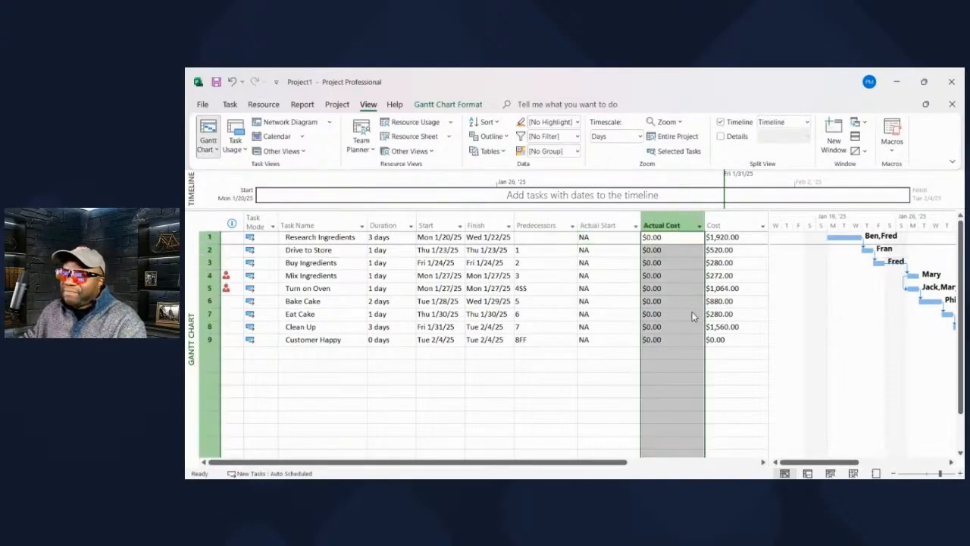
{"action": "key", "text": "Insert"}
{"action": "type", "text": "Actua"}
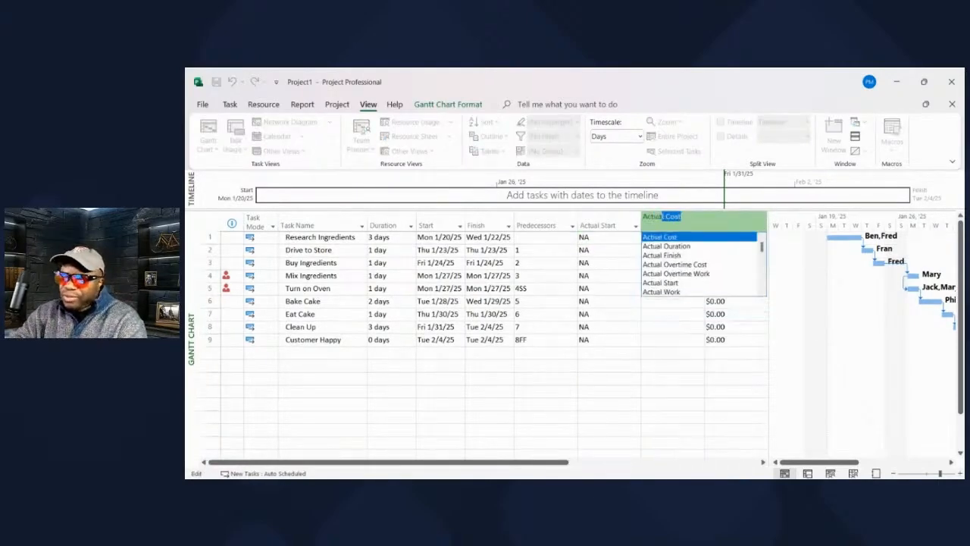
{"action": "type", "text": "l Finish"}
{"action": "key", "text": "Return"}
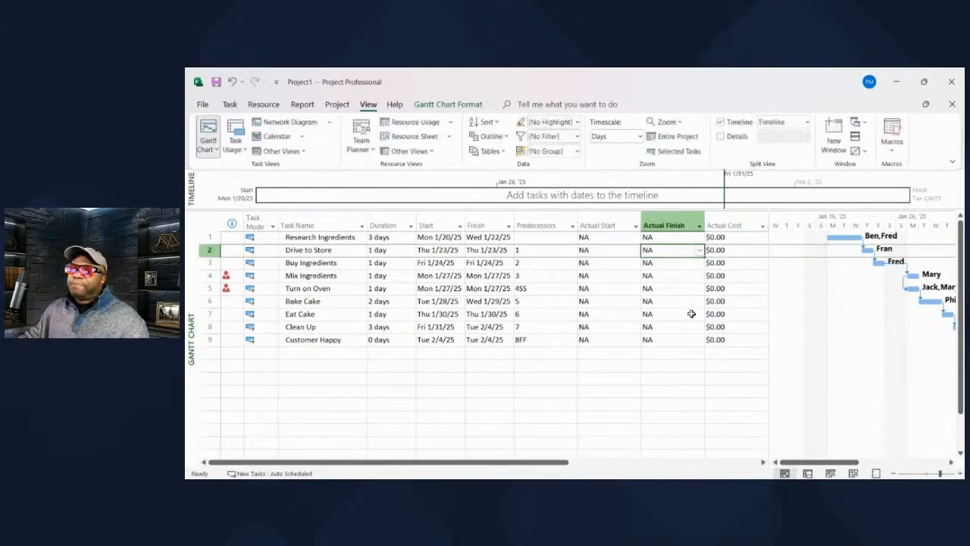
{"action": "left_click", "coordinate": [685, 403]}
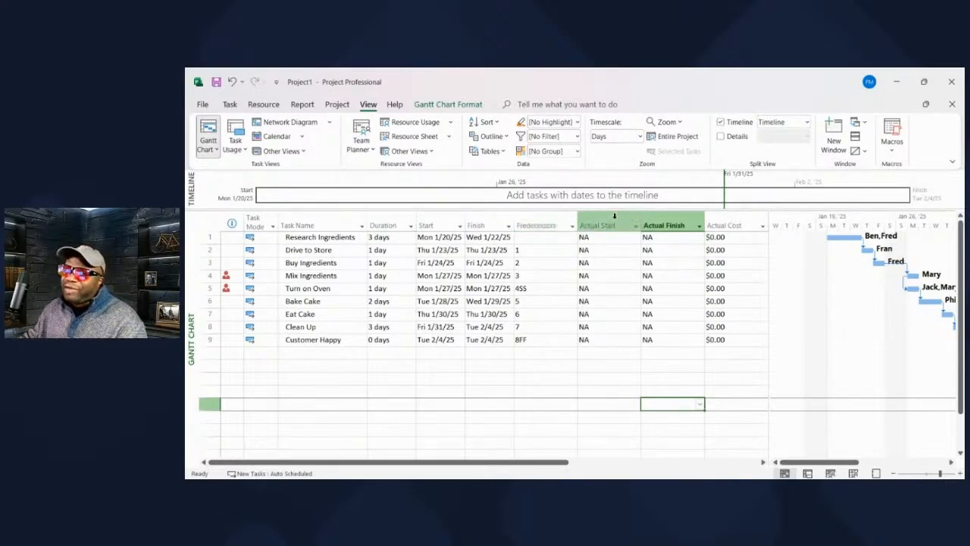
Move the Cost and Resource Names columns so that they directly follow the Predecessors column in that order
{"action": "left_click_drag", "start_coordinate": [547, 463], "coordinate": [508, 460]}
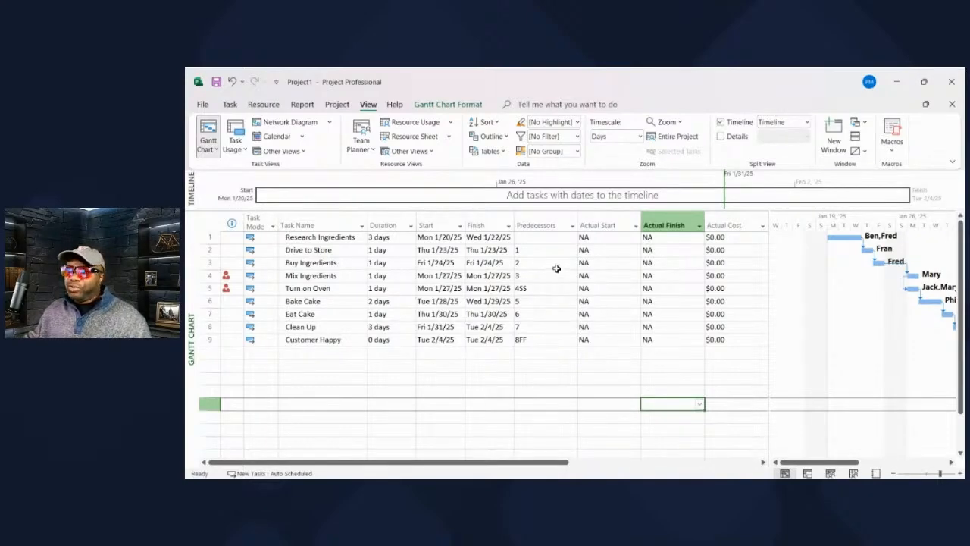
{"action": "left_click_drag", "start_coordinate": [560, 464], "coordinate": [675, 463]}
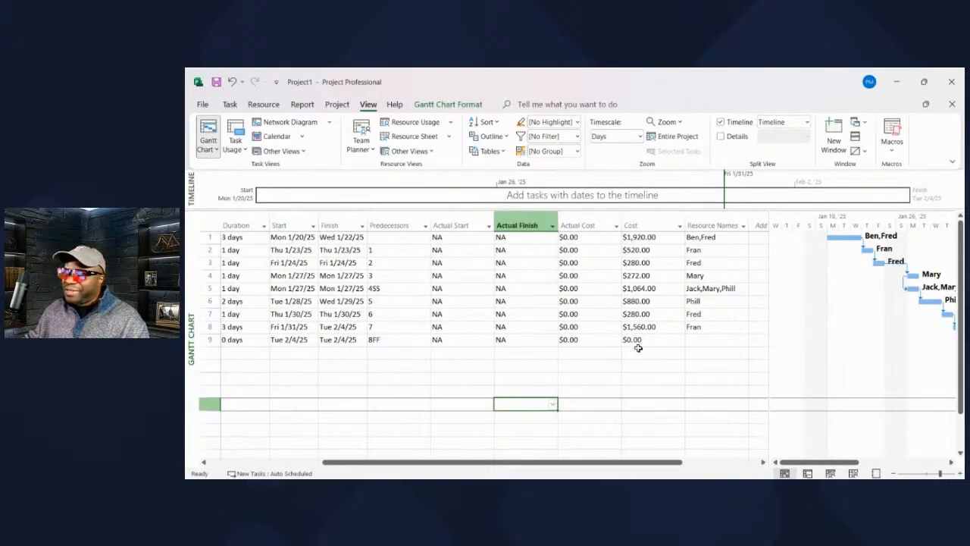
{"action": "left_click", "coordinate": [627, 225]}
{"action": "left_click_drag", "start_coordinate": [619, 225], "coordinate": [438, 220]}
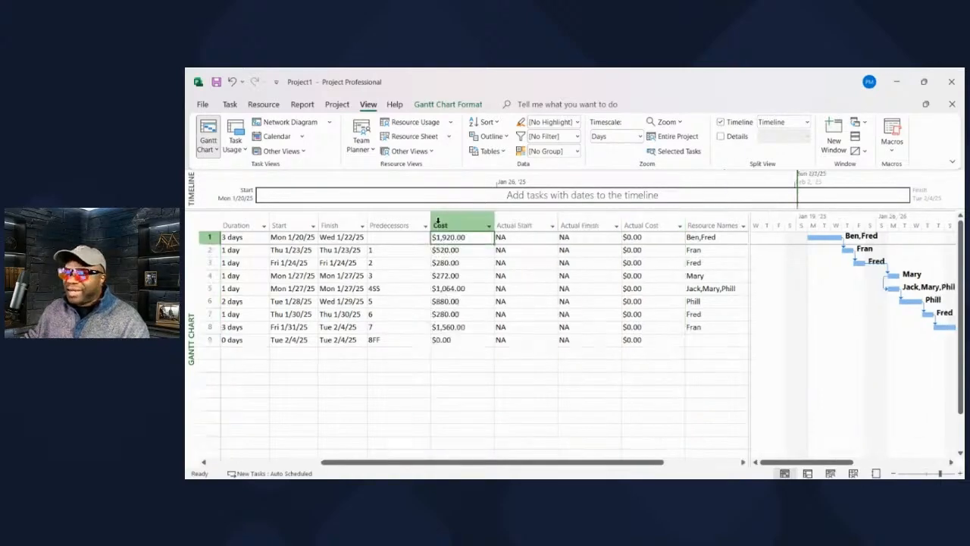
{"action": "left_click", "coordinate": [701, 220]}
{"action": "left_click_drag", "start_coordinate": [708, 224], "coordinate": [495, 225]}
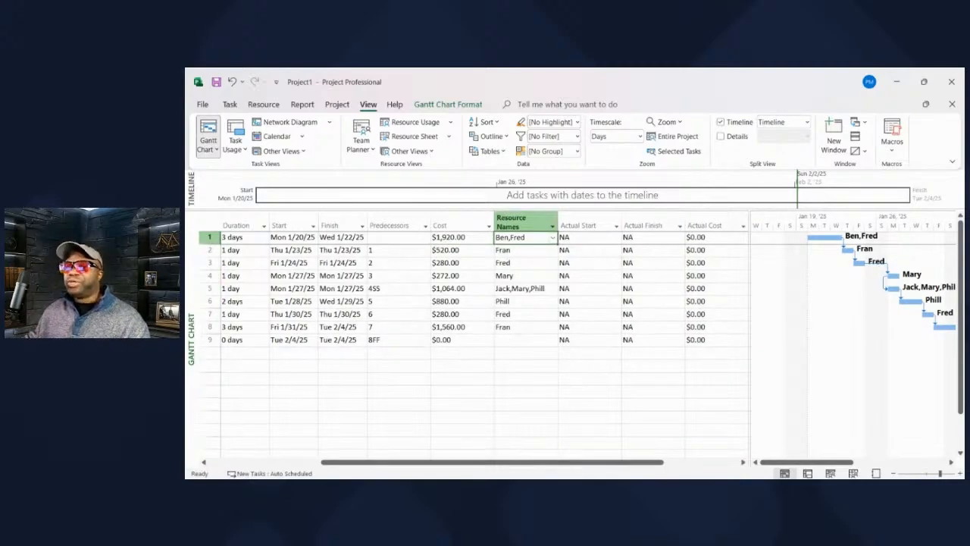
{"action": "left_click_drag", "start_coordinate": [540, 466], "coordinate": [428, 465]}
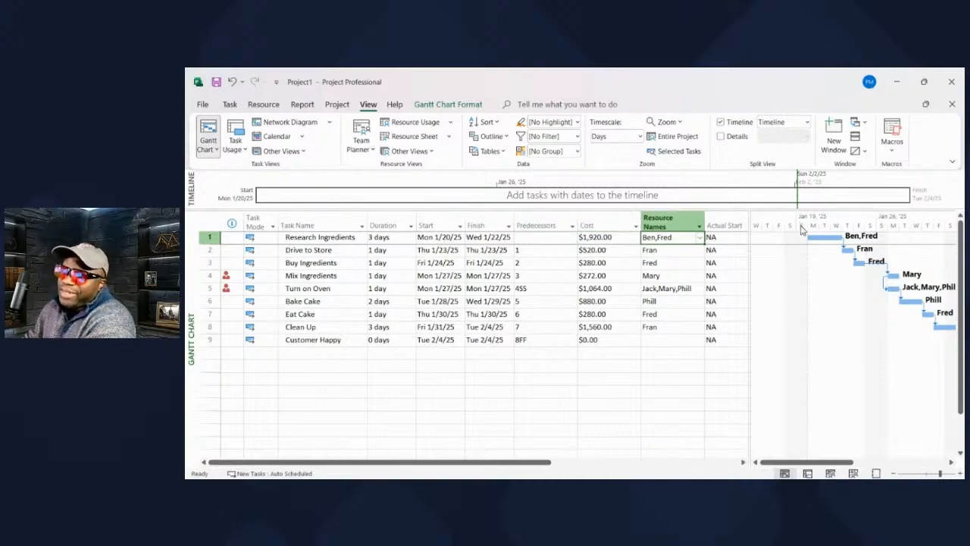
Show the project summary task above the task list and select its name
{"action": "left_click", "coordinate": [589, 348]}
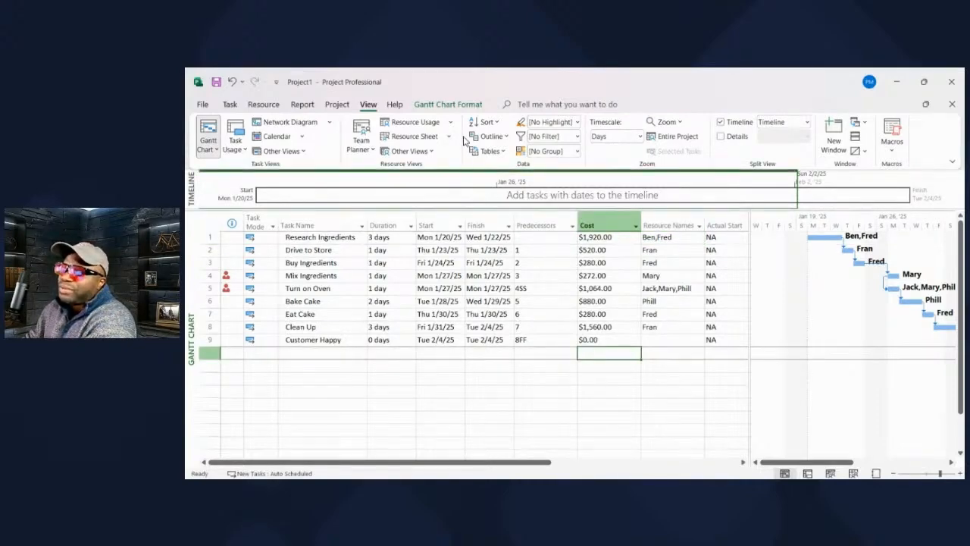
{"action": "left_click", "coordinate": [340, 106]}
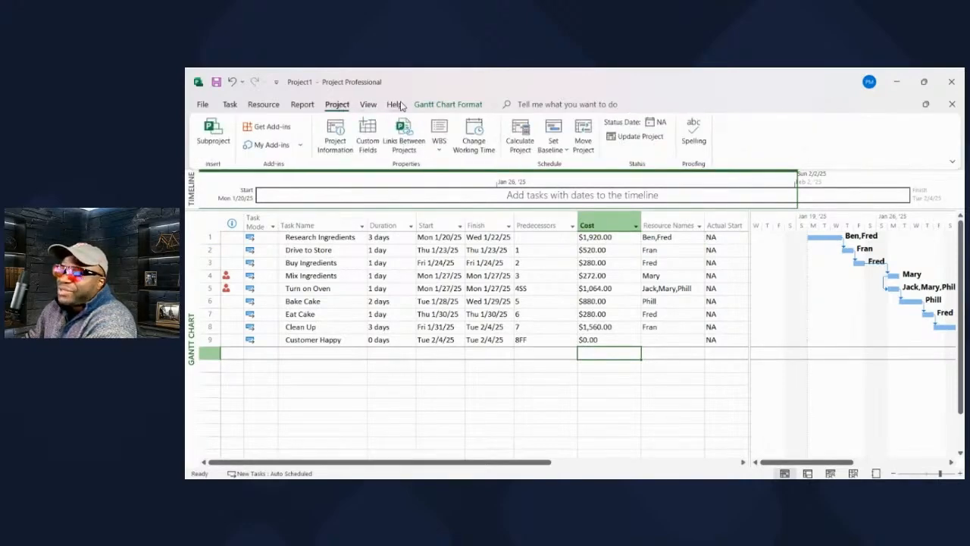
{"action": "left_click", "coordinate": [426, 105]}
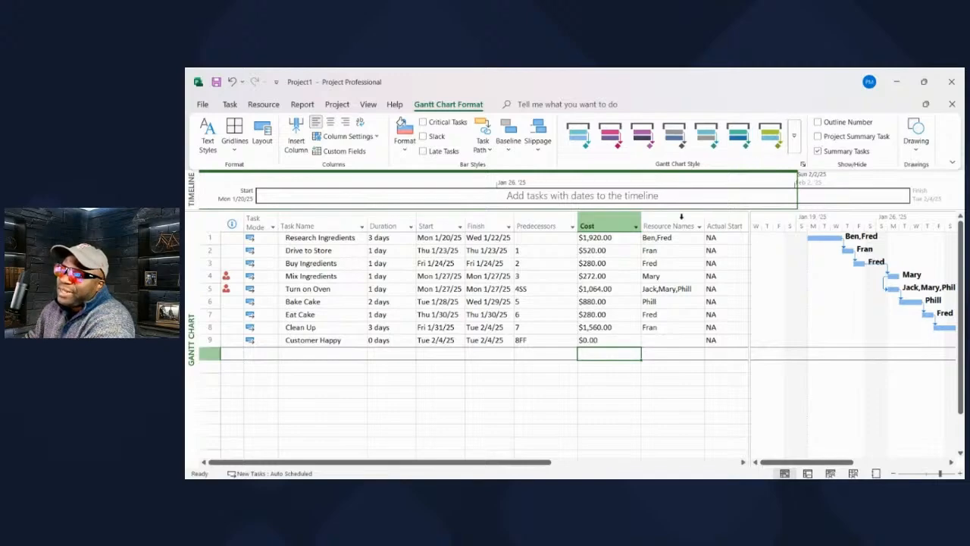
{"action": "left_click", "coordinate": [818, 137]}
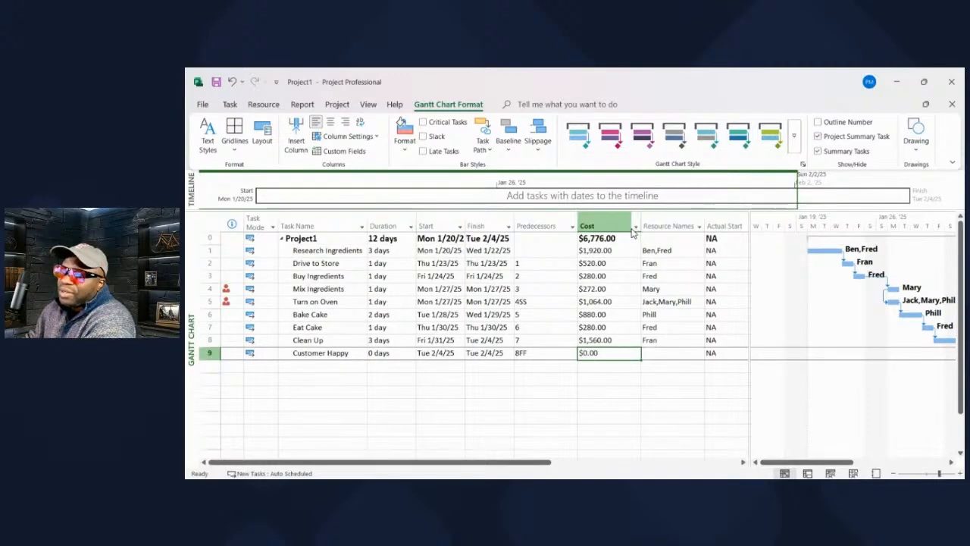
{"action": "left_click", "coordinate": [319, 238]}
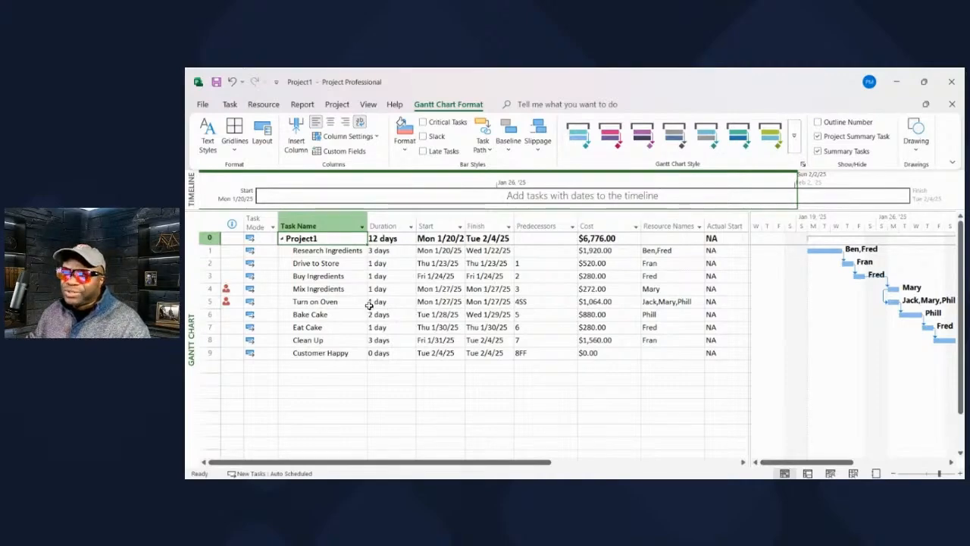
Remove from the Turn on Oven task the resource who is also assigned to Mix Ingredients
{"action": "left_click", "coordinate": [667, 302]}
{"action": "left_click", "coordinate": [698, 302]}
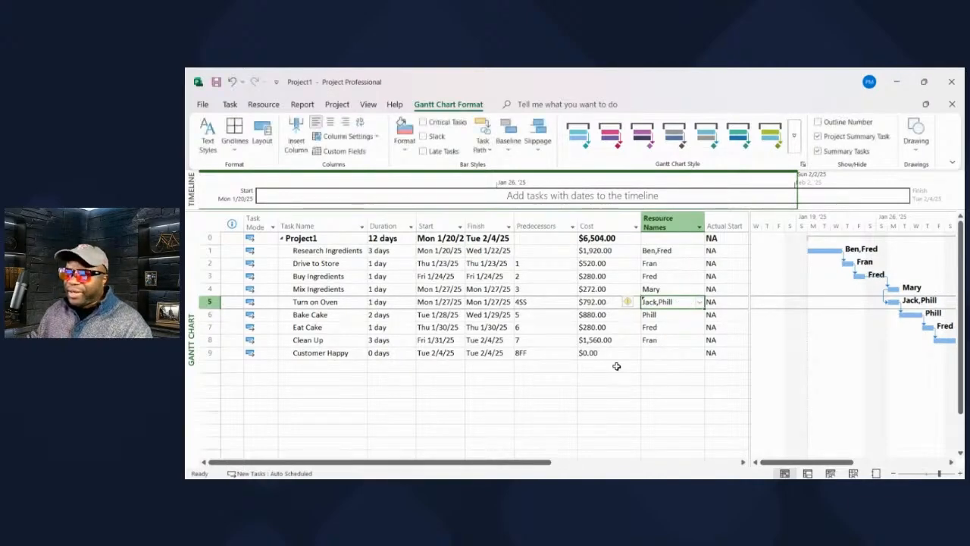
{"action": "left_click", "coordinate": [580, 366]}
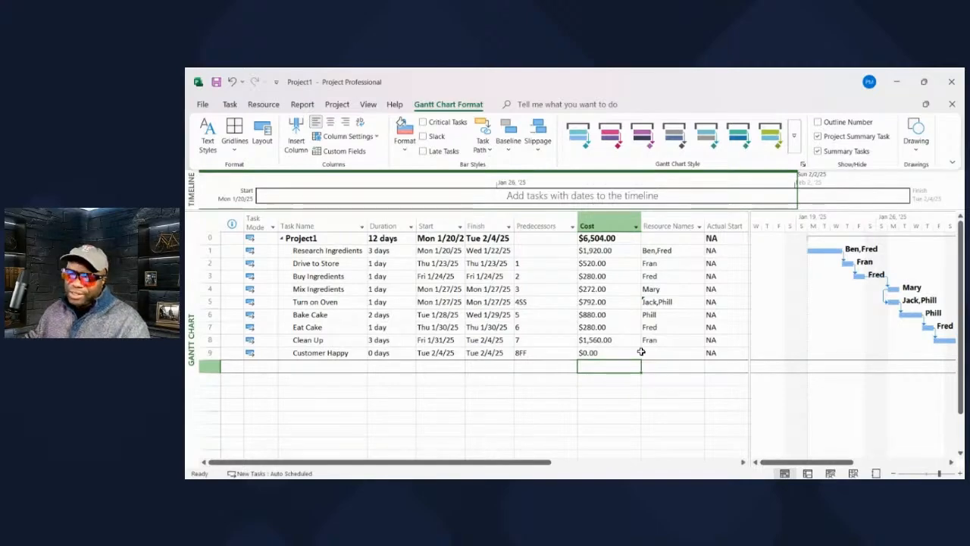
Undo the resource removal on the Turn on Oven task and redo it
{"action": "key", "text": "ctrl+z"}
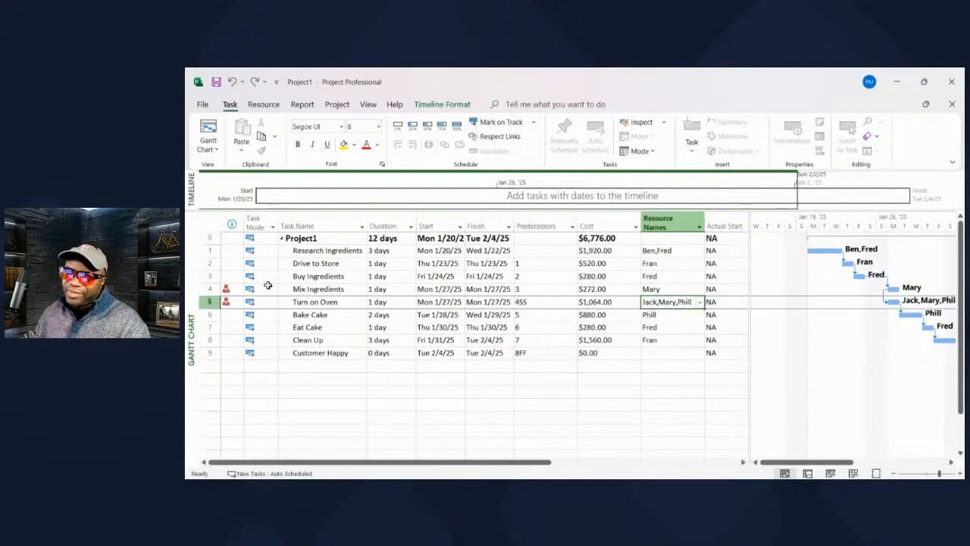
{"action": "left_click", "coordinate": [231, 372]}
{"action": "key", "text": "ctrl+y"}
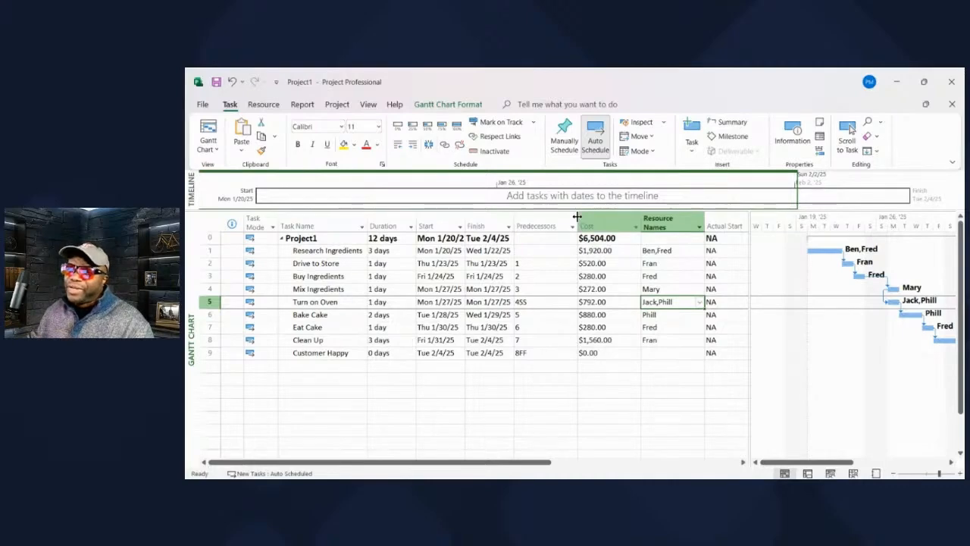
{"action": "left_click", "coordinate": [671, 366]}
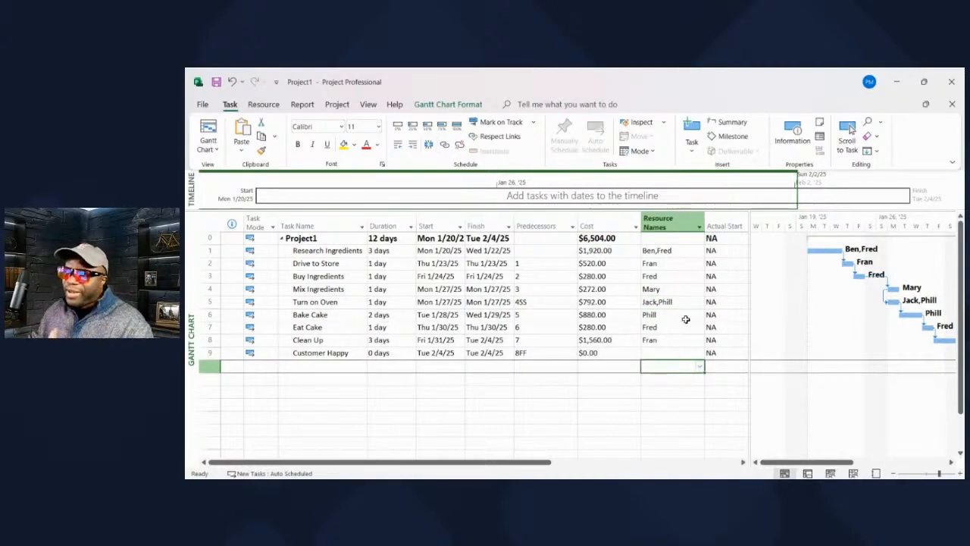
Insert a Baseline Start column before the Cost column
{"action": "left_click", "coordinate": [594, 222]}
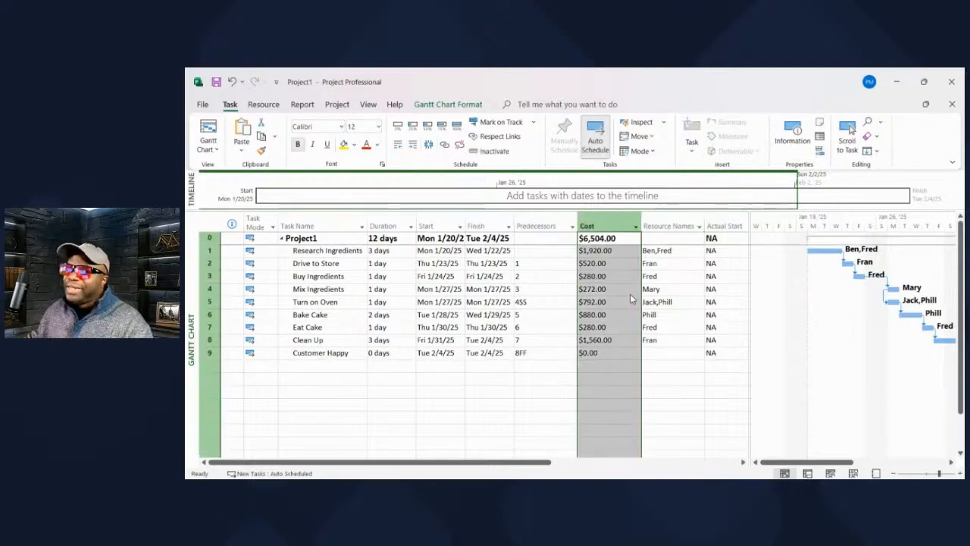
{"action": "key", "text": "Insert"}
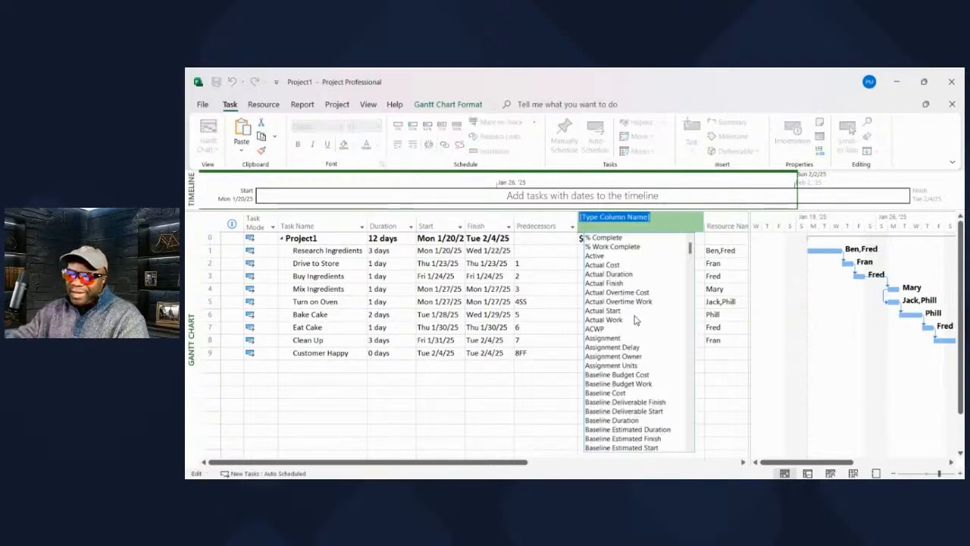
{"action": "type", "text": "Baselin"}
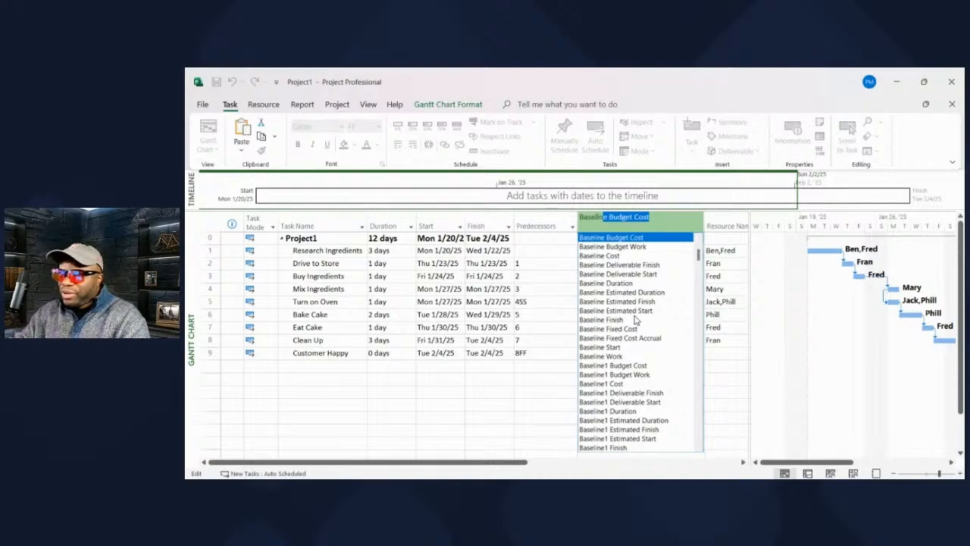
{"action": "type", "text": "e"}
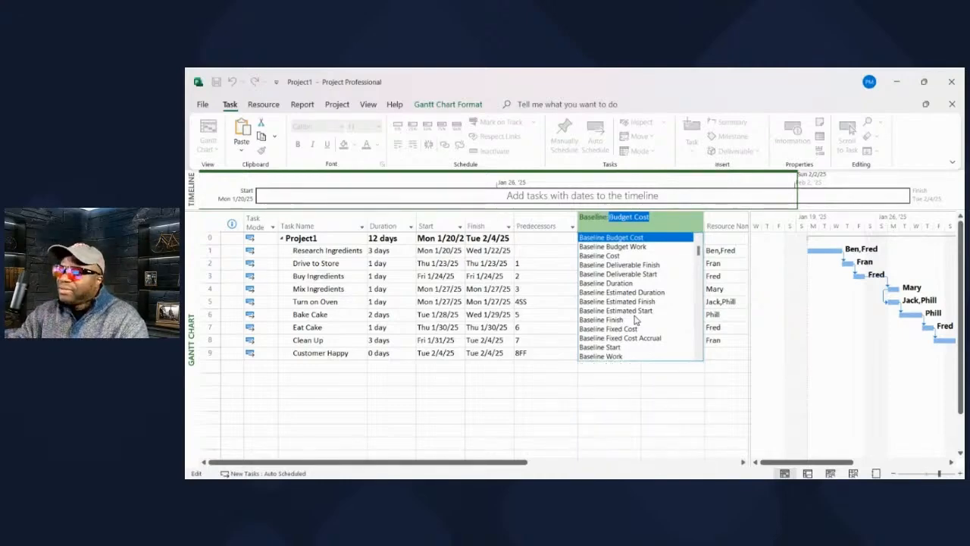
{"action": "type", "text": " Sta"}
{"action": "key", "text": "Return"}
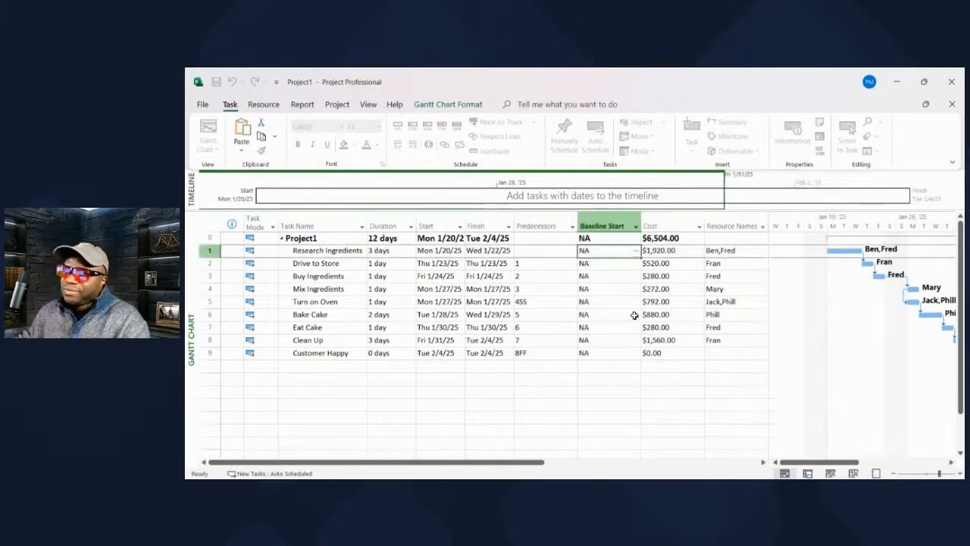
Insert a Baseline Finish column between Baseline Start and Cost
{"action": "left_click", "coordinate": [654, 219]}
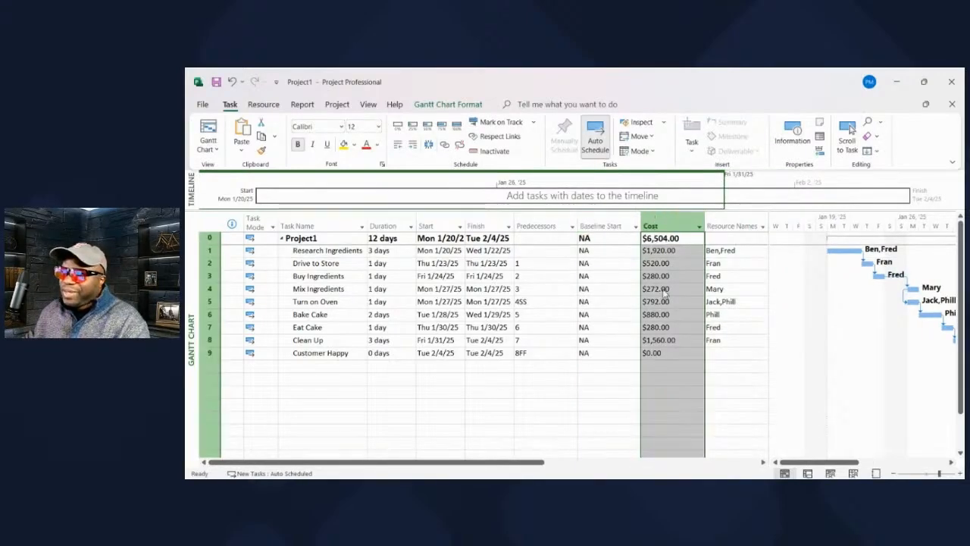
{"action": "key", "text": "Insert"}
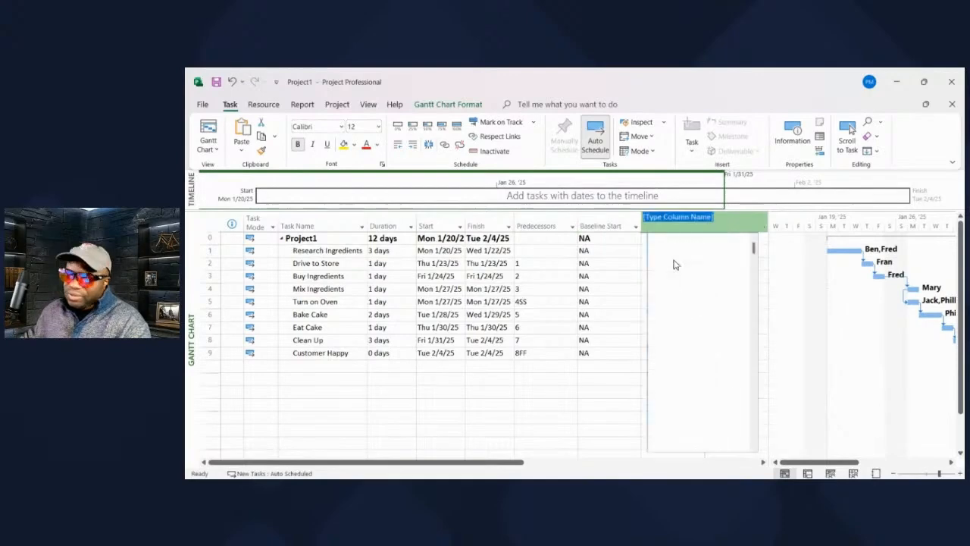
{"action": "type", "text": "baseline f"}
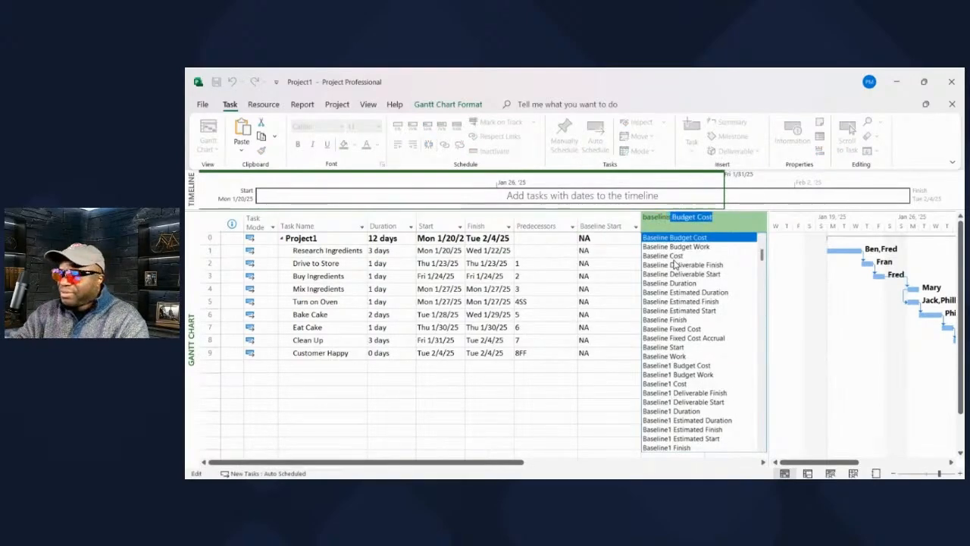
{"action": "key", "text": "Return"}
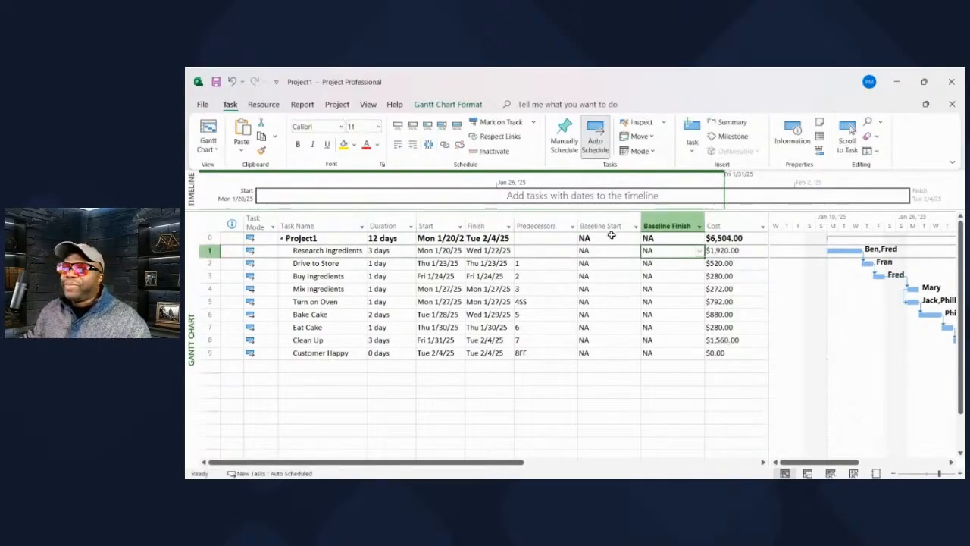
Narrow the Predecessors column and widen the task table up to the Actual Start column
{"action": "left_click", "coordinate": [638, 383]}
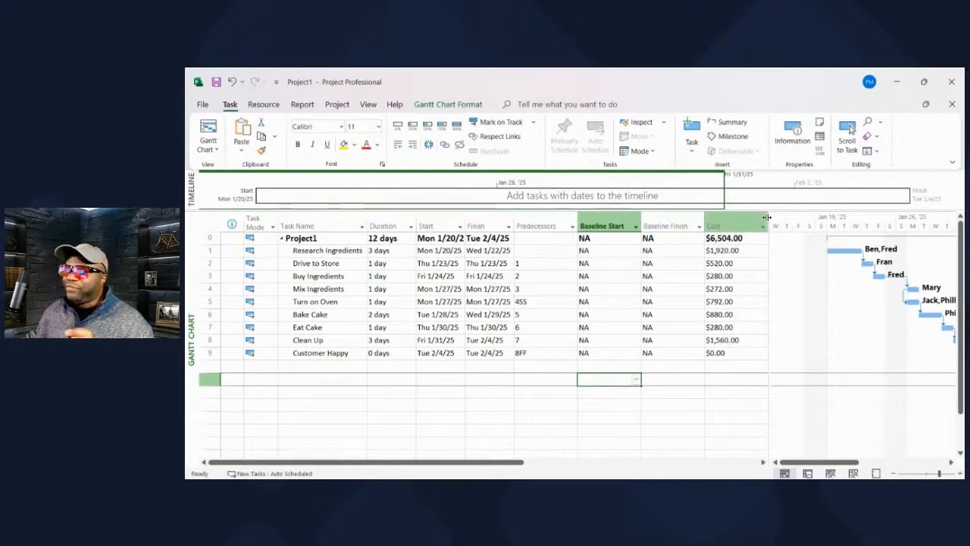
{"action": "left_click_drag", "start_coordinate": [579, 215], "coordinate": [556, 219]}
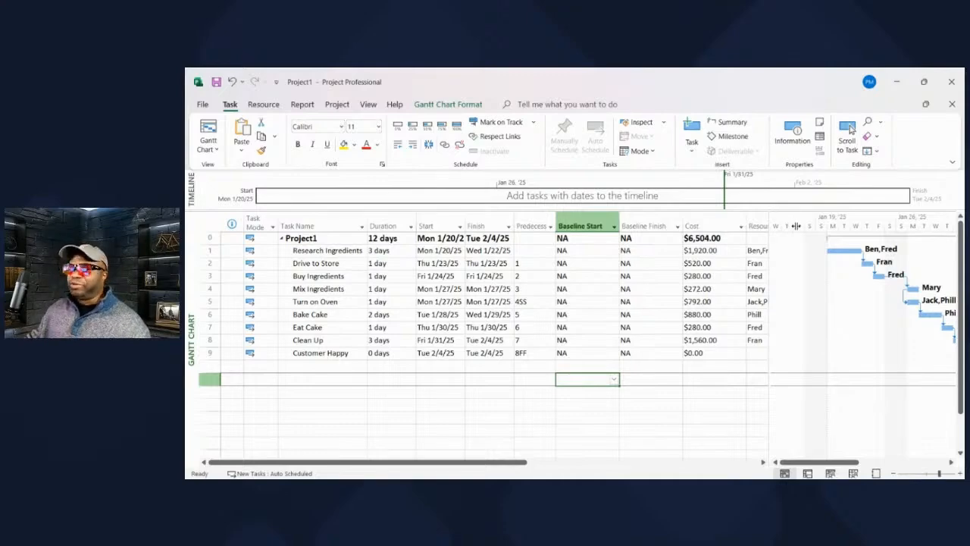
{"action": "left_click_drag", "start_coordinate": [795, 226], "coordinate": [858, 231]}
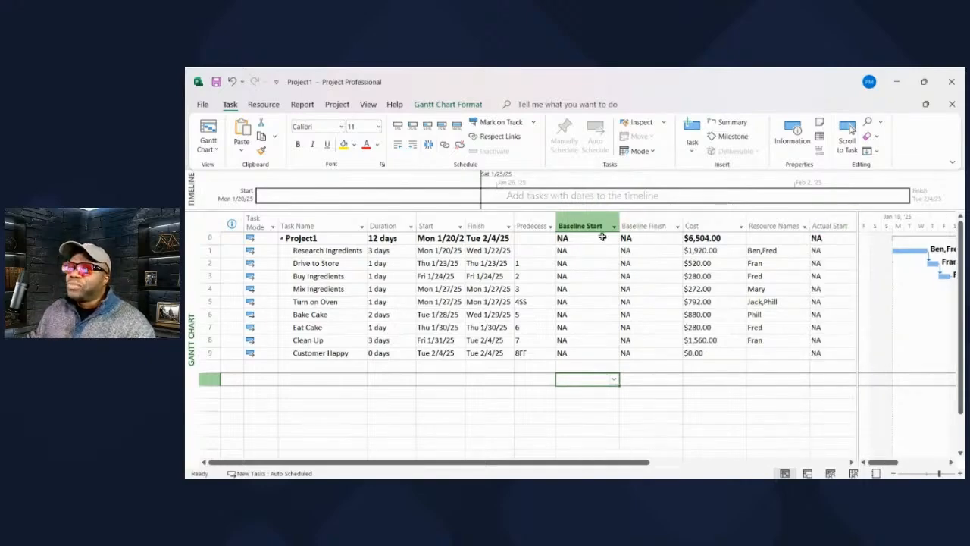
Set the project baseline and undo it
{"action": "left_click", "coordinate": [337, 105]}
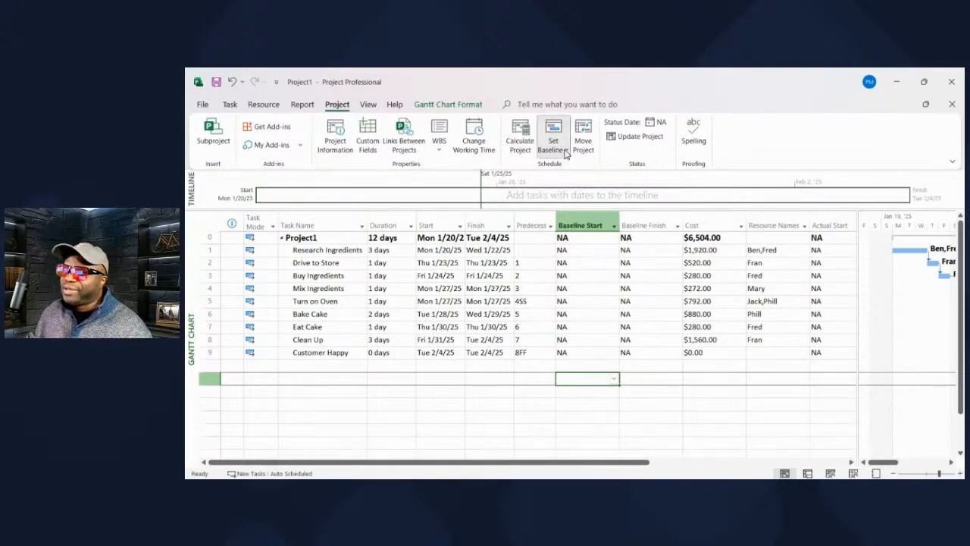
{"action": "left_click", "coordinate": [580, 171]}
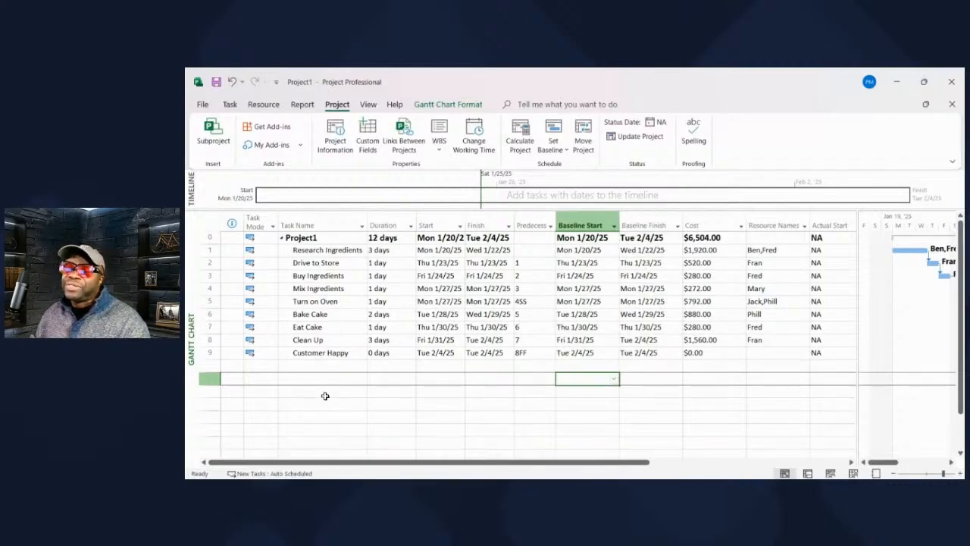
{"action": "key", "text": "ctrl+z"}
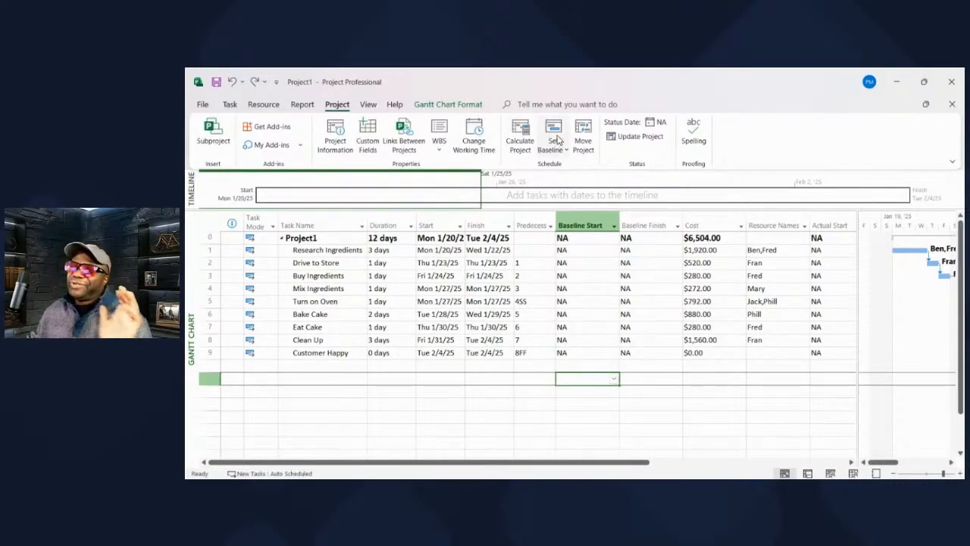
{"action": "left_click", "coordinate": [567, 171]}
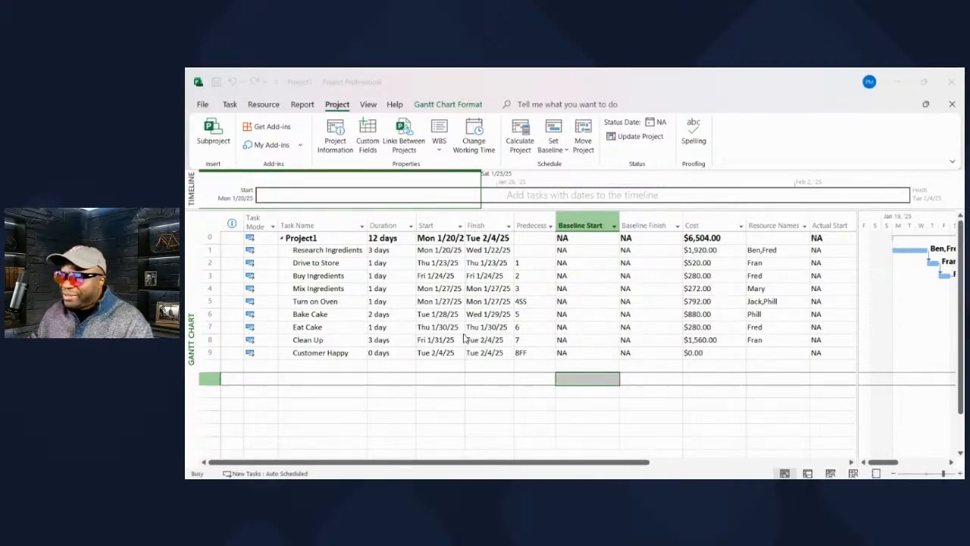
Insert a Baseline Cost column between Baseline Finish and Cost
{"action": "left_click", "coordinate": [708, 224]}
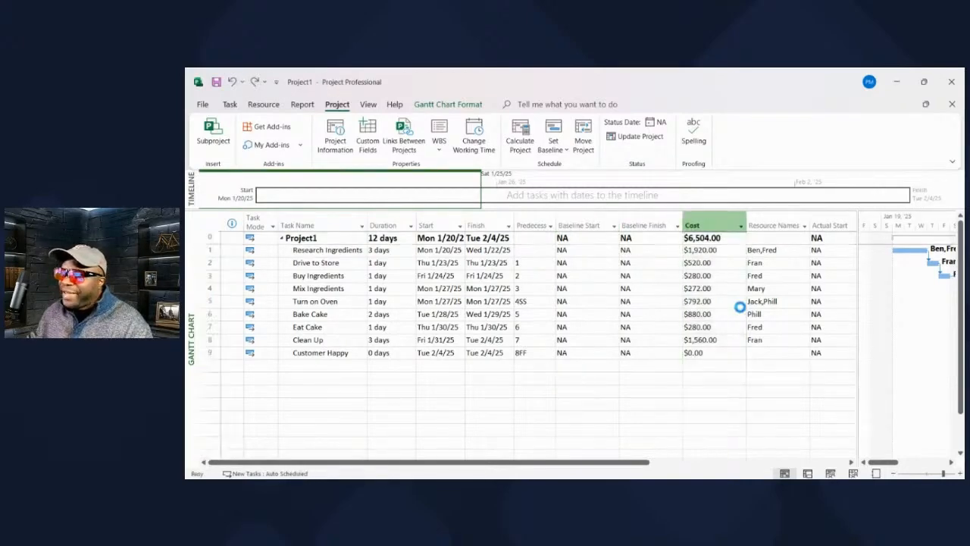
{"action": "key", "text": "Insert"}
{"action": "type", "text": "baseline"}
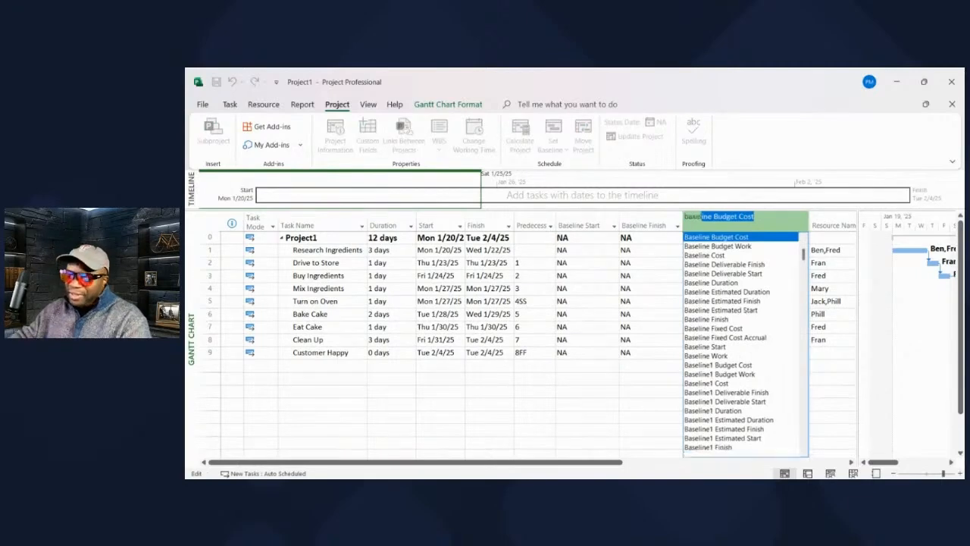
{"action": "type", "text": " c"}
{"action": "key", "text": "Return"}
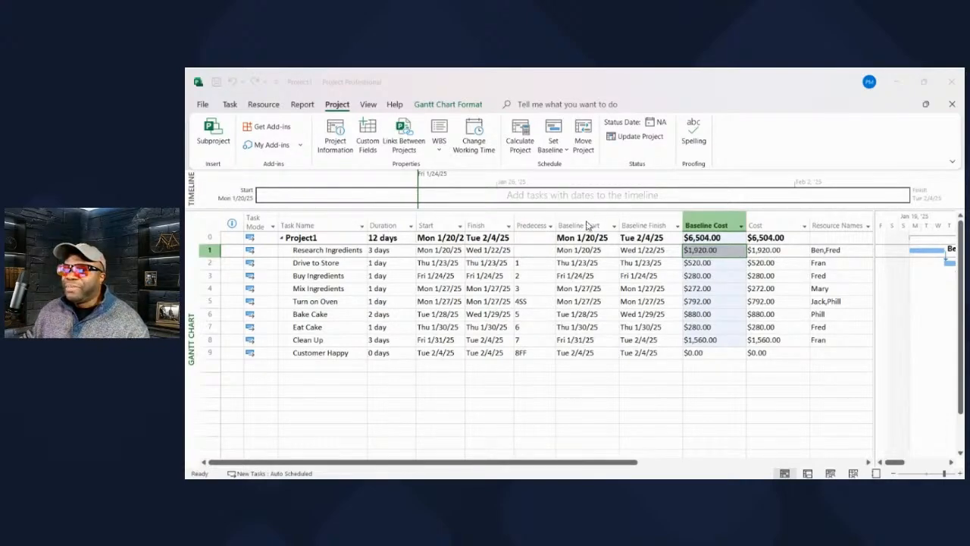
Review the Baseline Start, Baseline Finish and Baseline Cost columns and compare them with the Cost and actual tracking columns
{"action": "left_click", "coordinate": [585, 225]}
{"action": "left_click", "coordinate": [644, 225]}
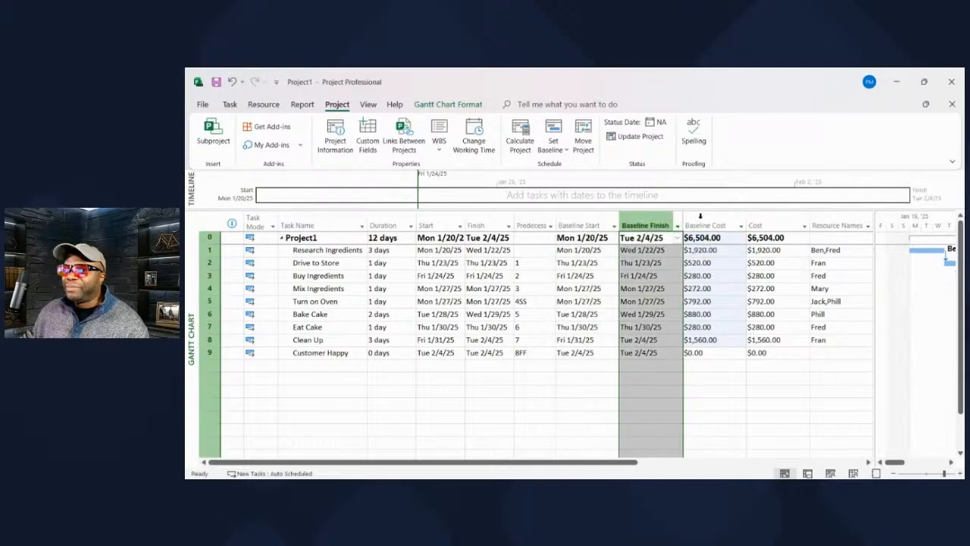
{"action": "left_click", "coordinate": [701, 221]}
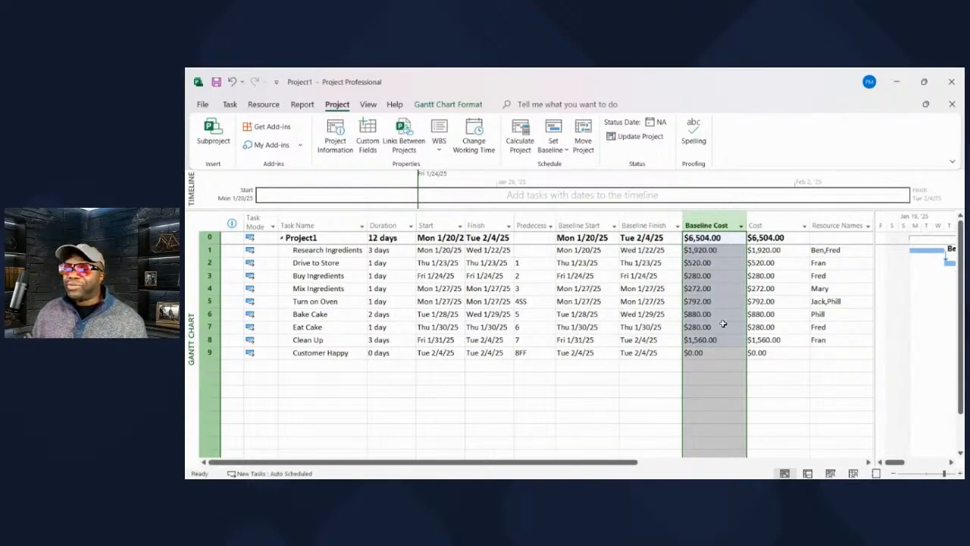
{"action": "left_click", "coordinate": [769, 366]}
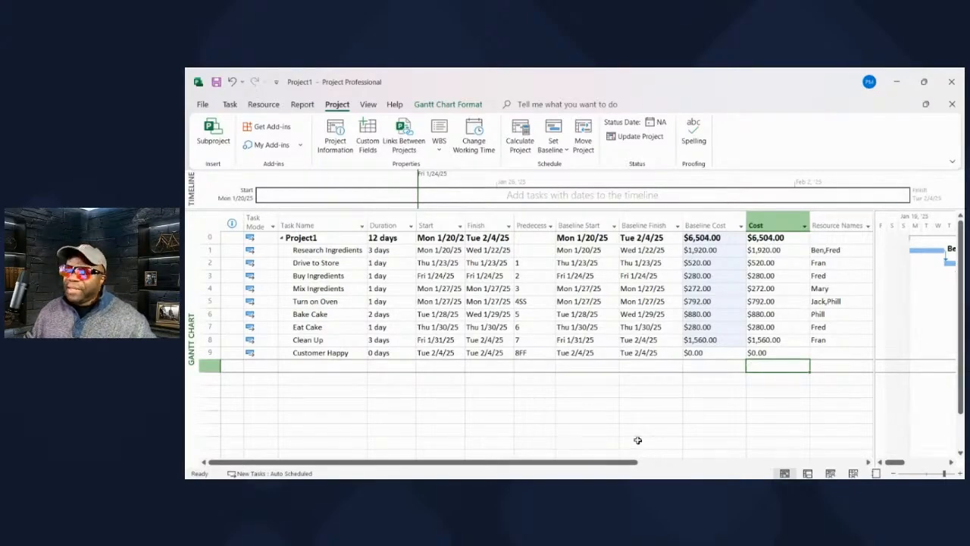
{"action": "left_click_drag", "start_coordinate": [574, 463], "coordinate": [725, 464]}
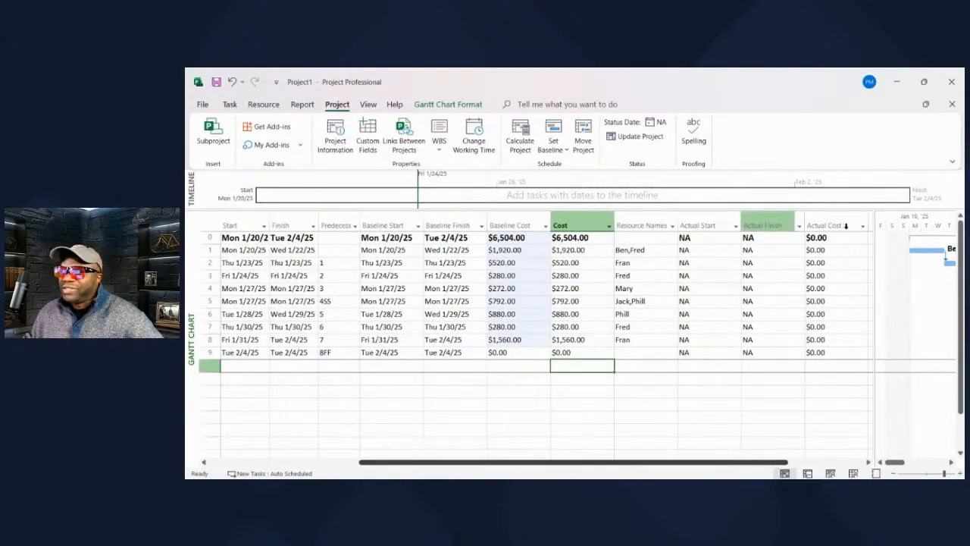
{"action": "left_click_drag", "start_coordinate": [502, 463], "coordinate": [351, 465]}
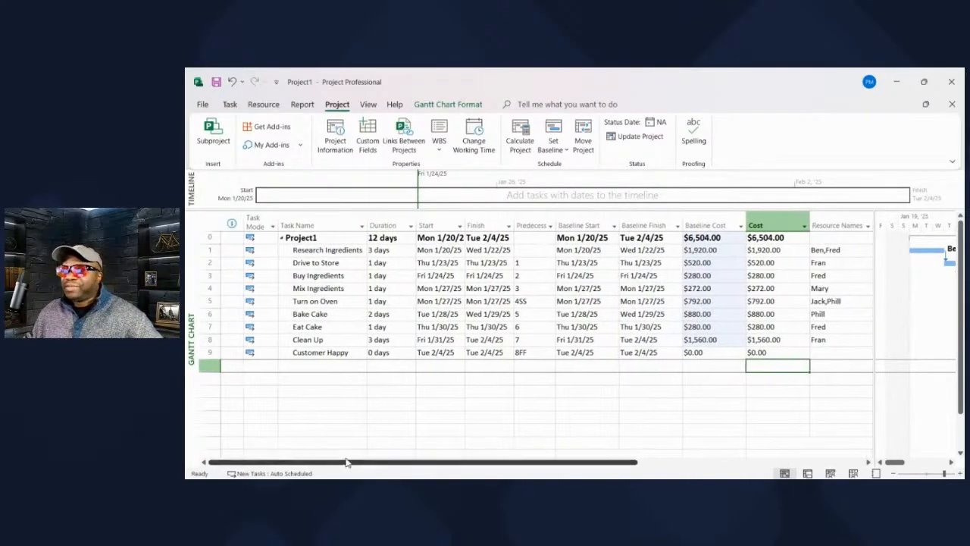
Open the project information settings
{"action": "left_click", "coordinate": [334, 125]}
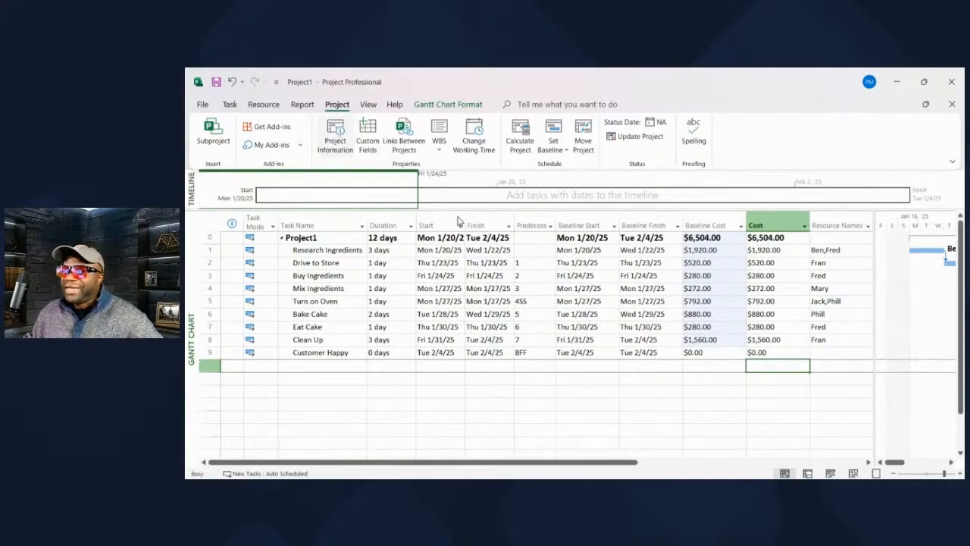